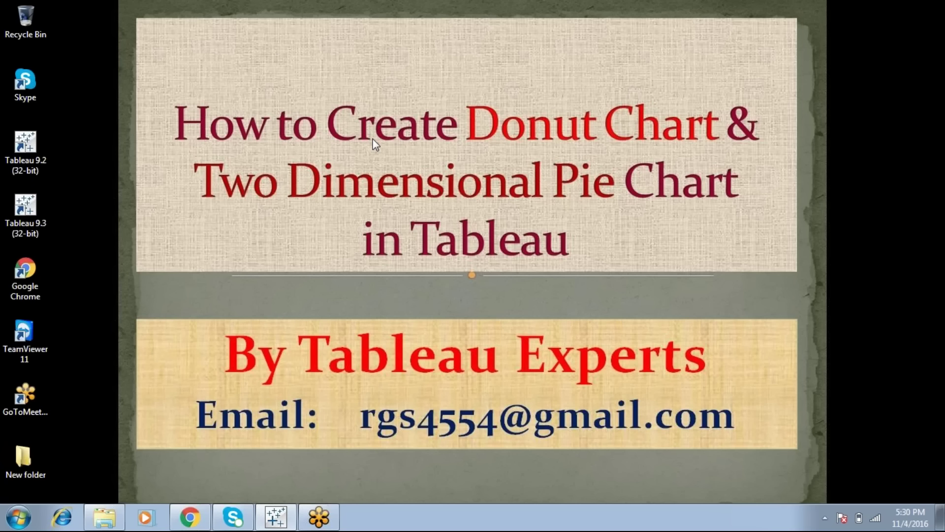
Switch to the Tableau window showing the empty Book1 sheet connected to Superstore Orders
click(276, 517)
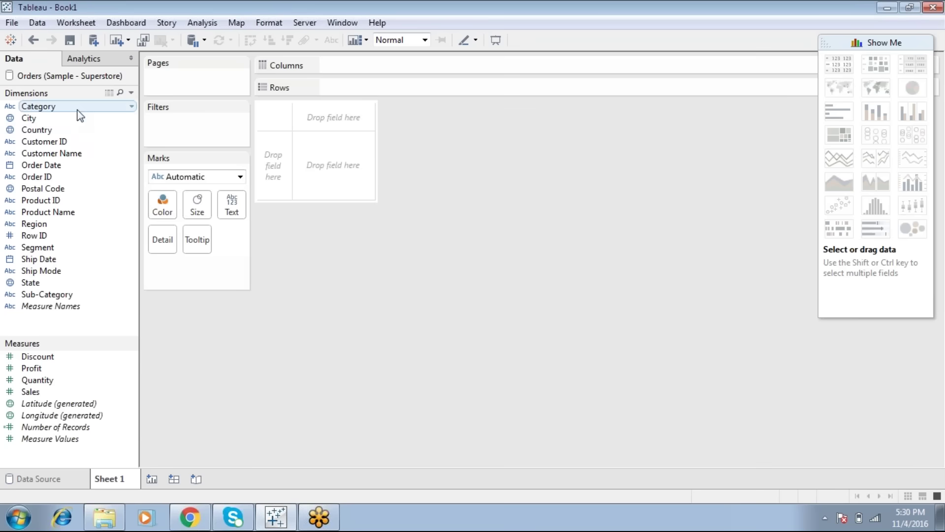
Build a SUM(Sales) pie split by Category, then add and undo Category slice labels
drag(77, 108, 389, 88)
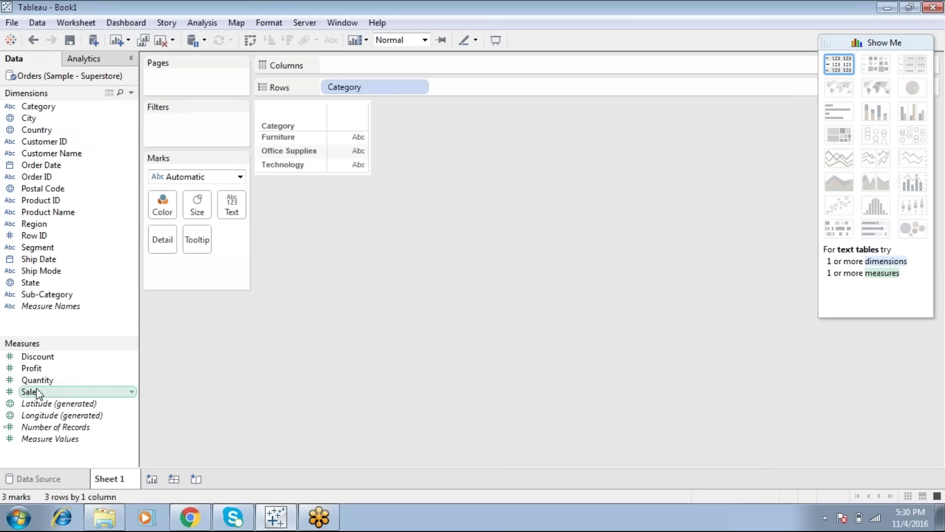
drag(37, 393, 172, 265)
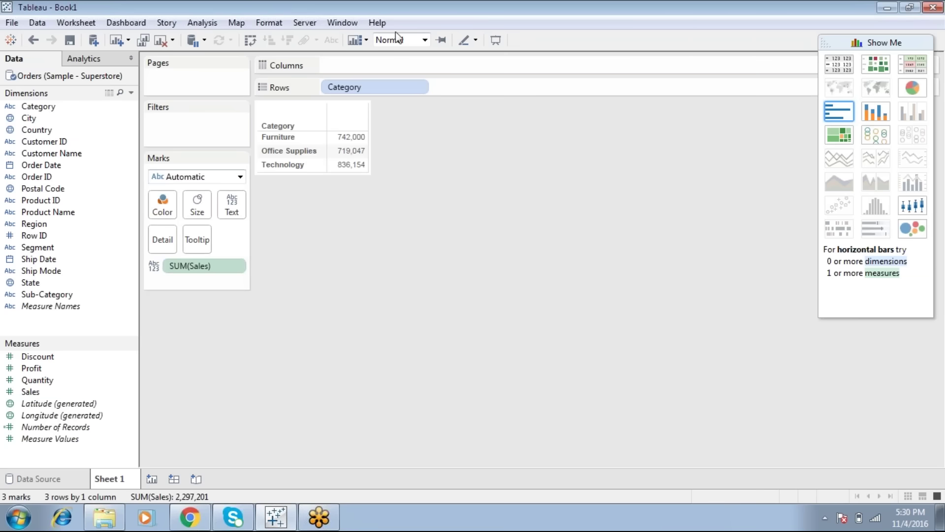
click(913, 88)
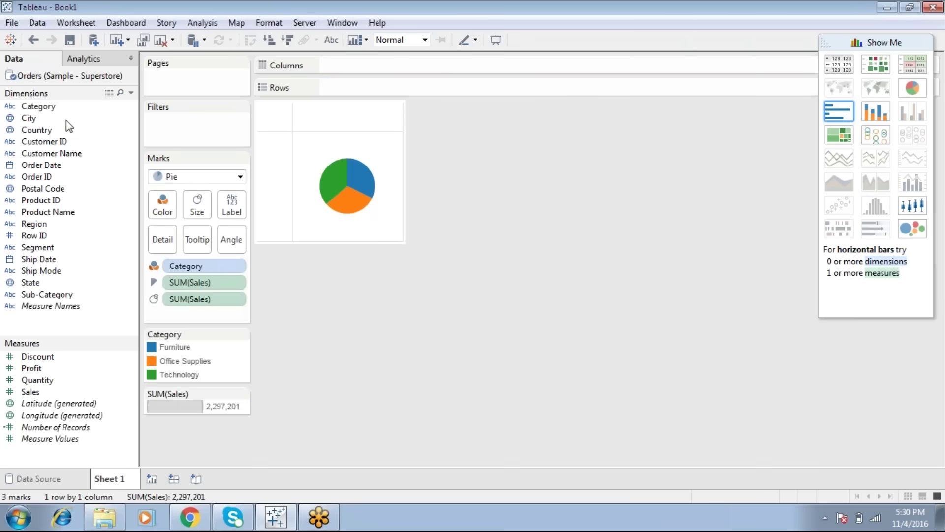
drag(54, 111, 228, 204)
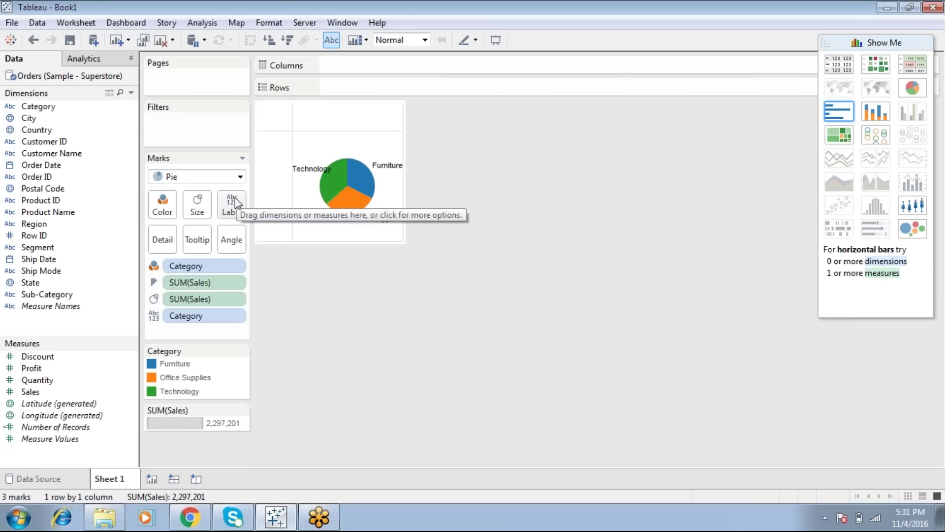
key(ctrl+z)
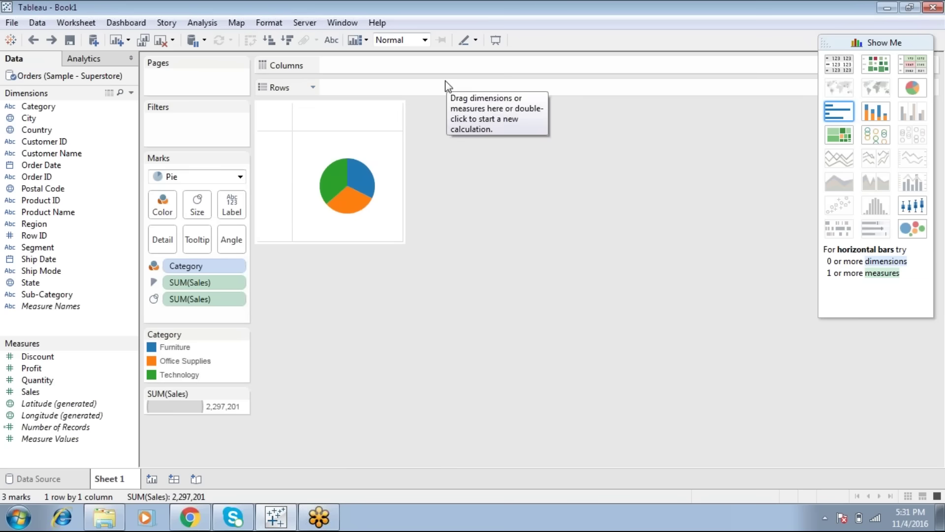
Put Number of Records on Rows, aggregated as Average
drag(56, 427, 202, 269)
drag(350, 92, 392, 91)
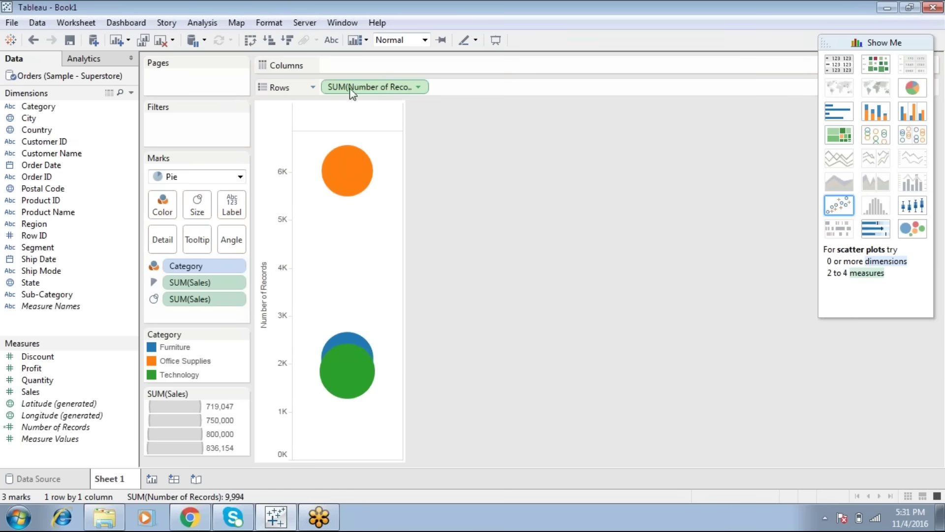
click(418, 88)
mouse_move(428, 229)
click(494, 246)
Try Minimum, Maximum and Count aggregations for Number of Records
click(418, 87)
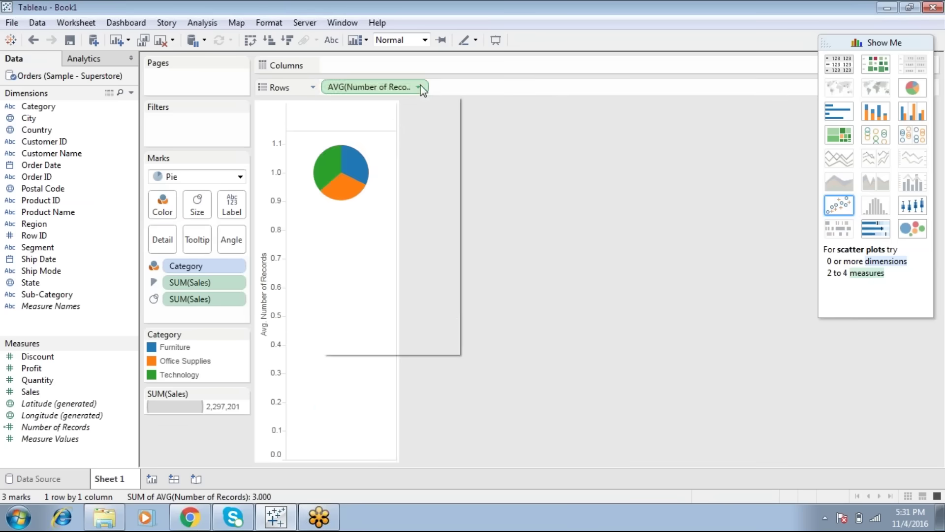
mouse_move(441, 238)
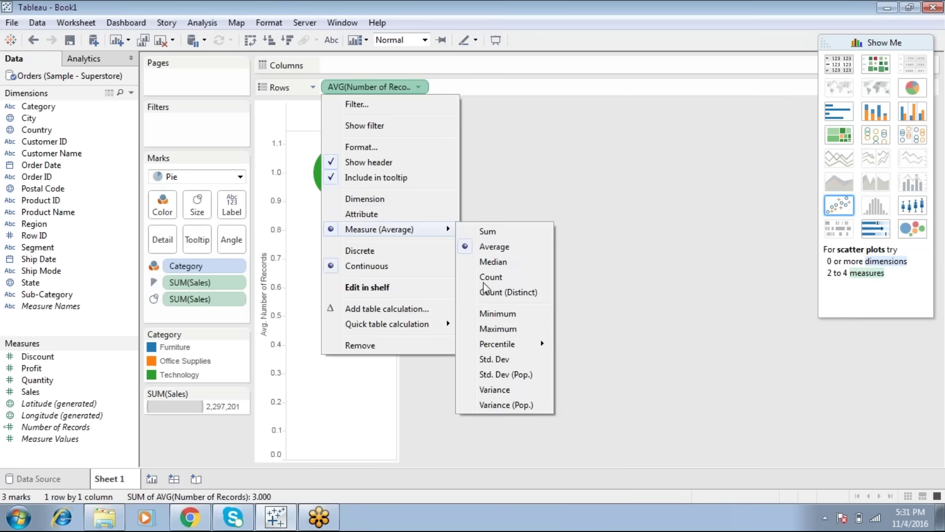
click(491, 314)
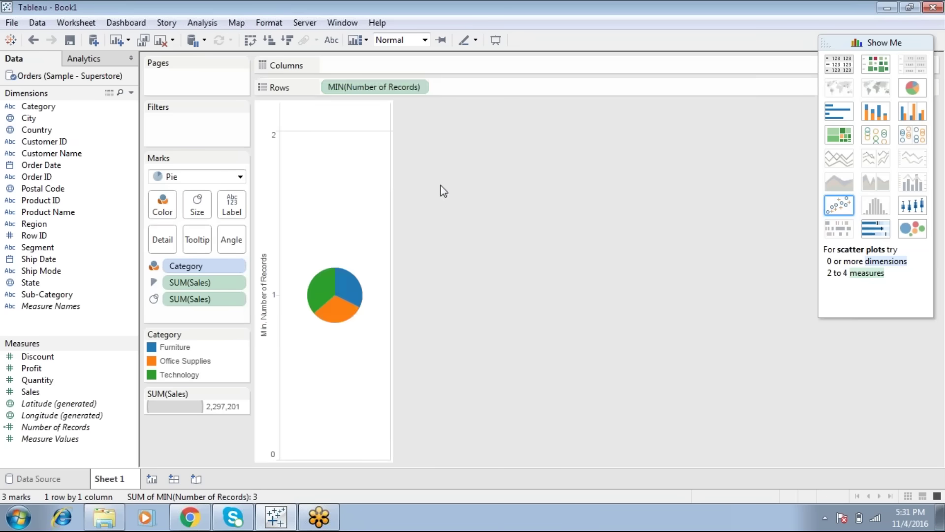
click(420, 88)
mouse_move(446, 230)
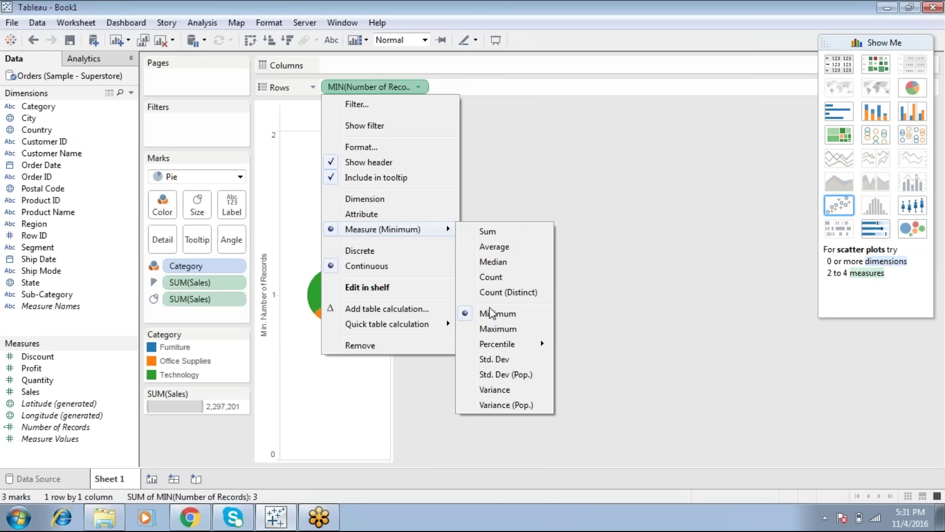
click(493, 331)
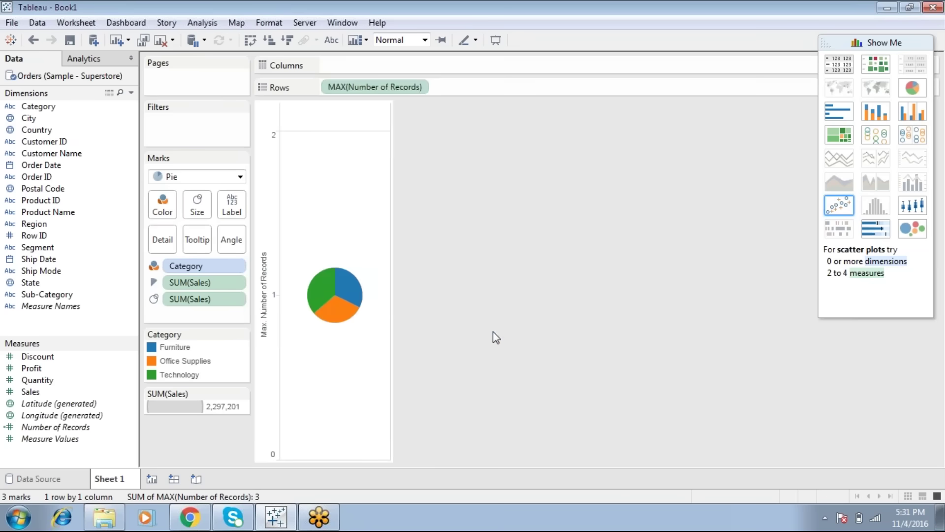
click(417, 87)
mouse_move(439, 230)
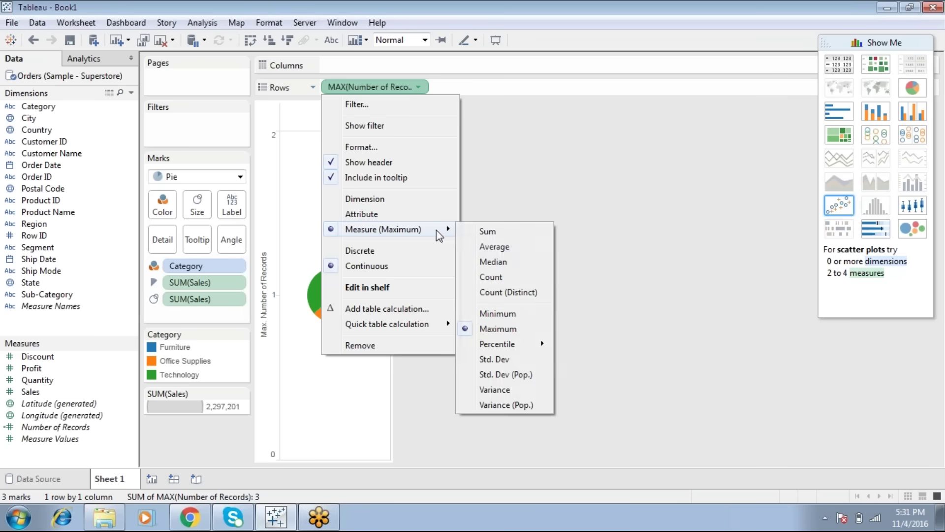
click(482, 276)
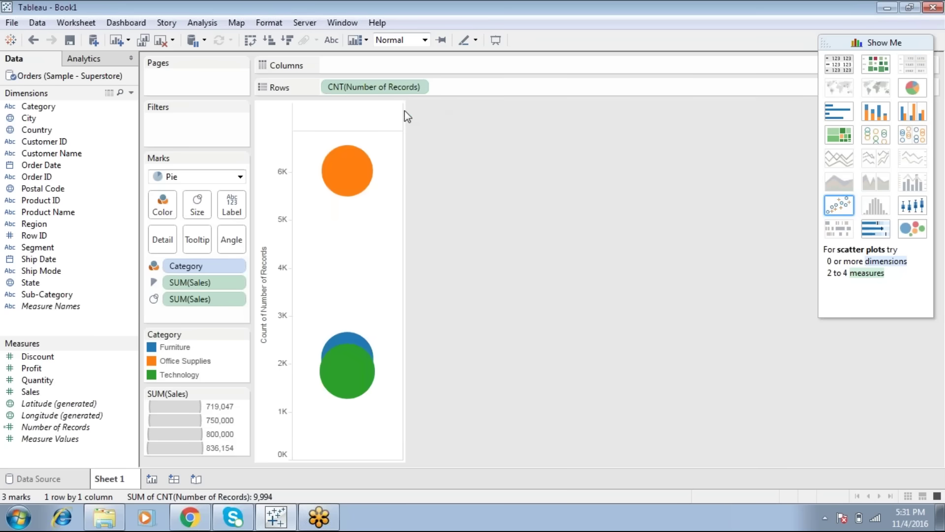
Switch Number of Records to Median, then back to Average
click(419, 89)
mouse_move(423, 234)
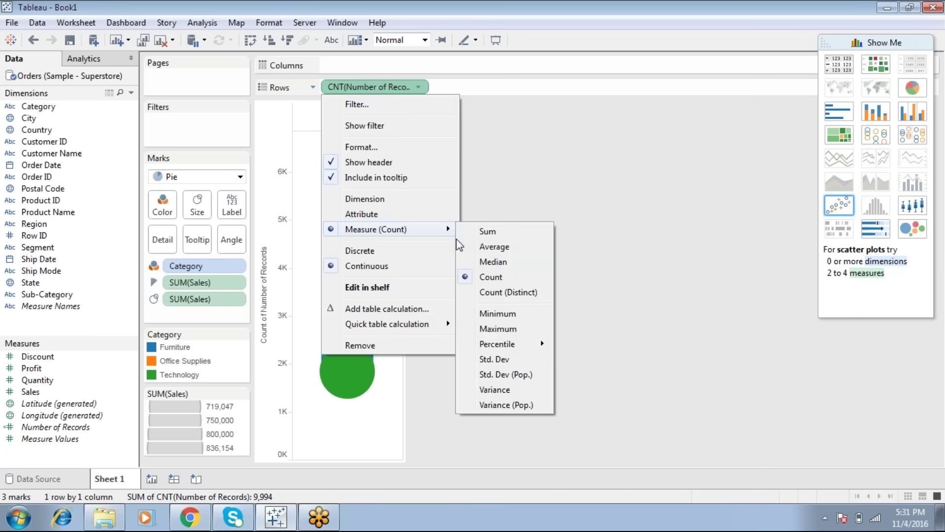
click(488, 261)
click(417, 89)
mouse_move(446, 229)
click(487, 248)
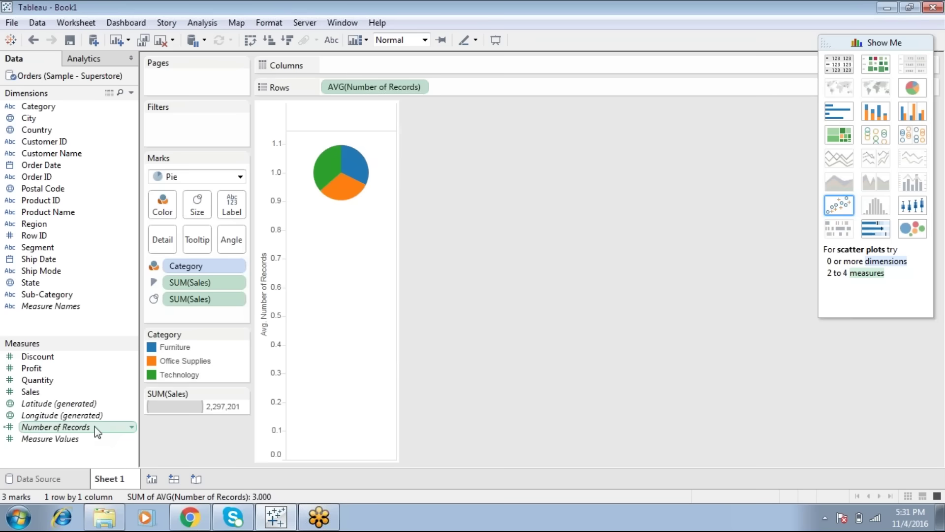
Add a second Average Number of Records to Rows and combine both on a dual axis
drag(97, 432, 530, 88)
click(528, 86)
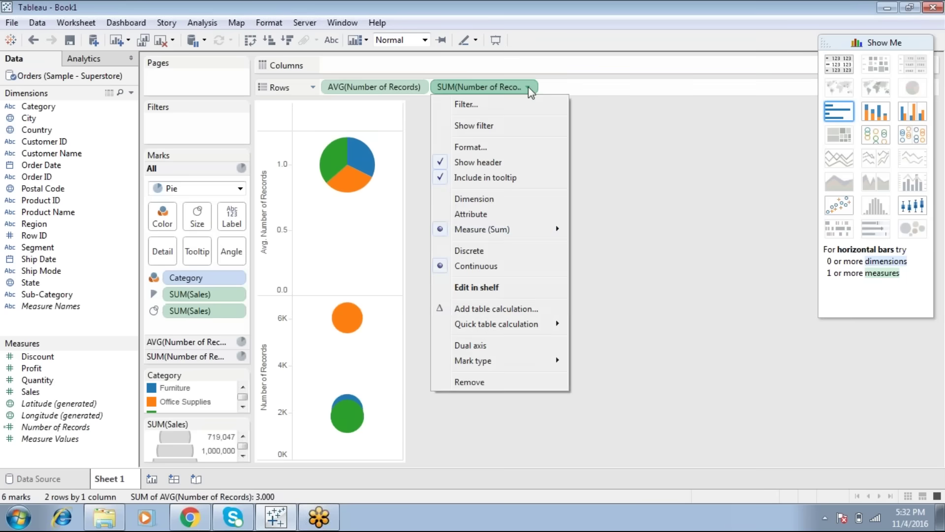
mouse_move(514, 235)
click(584, 246)
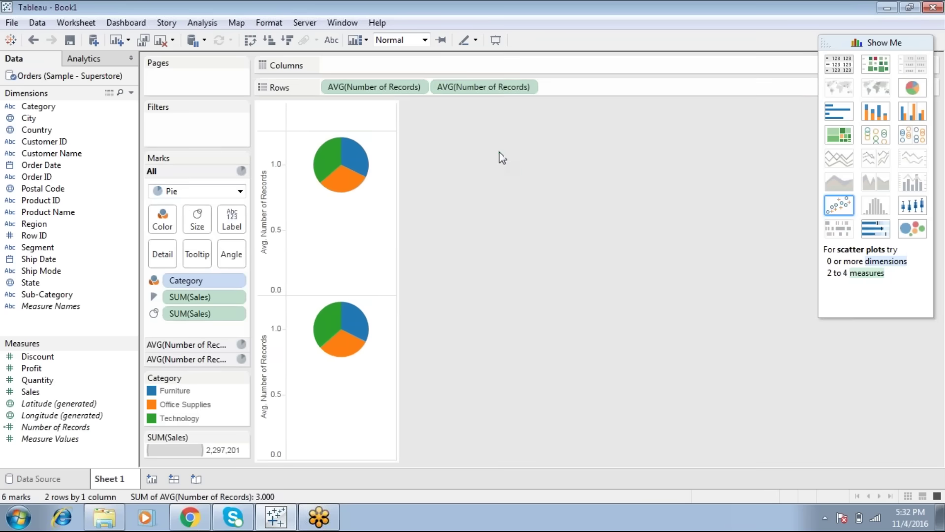
click(527, 86)
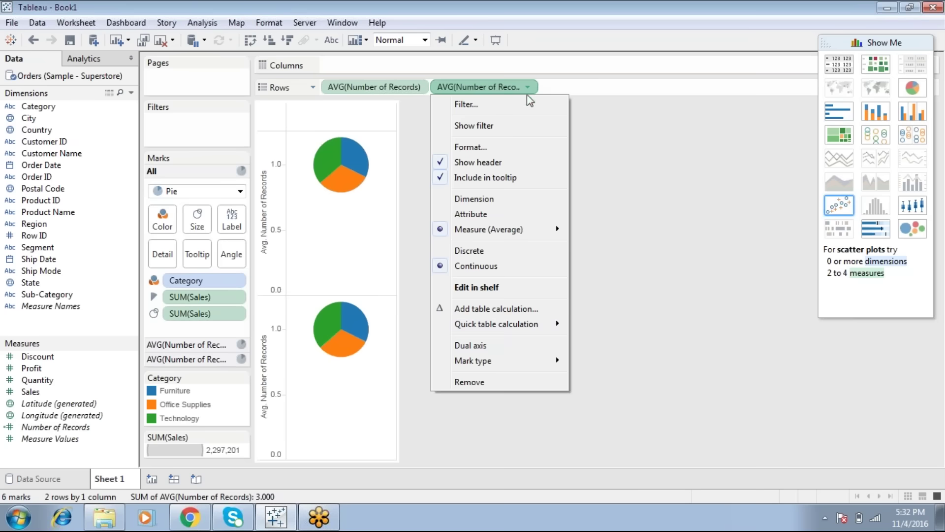
click(510, 344)
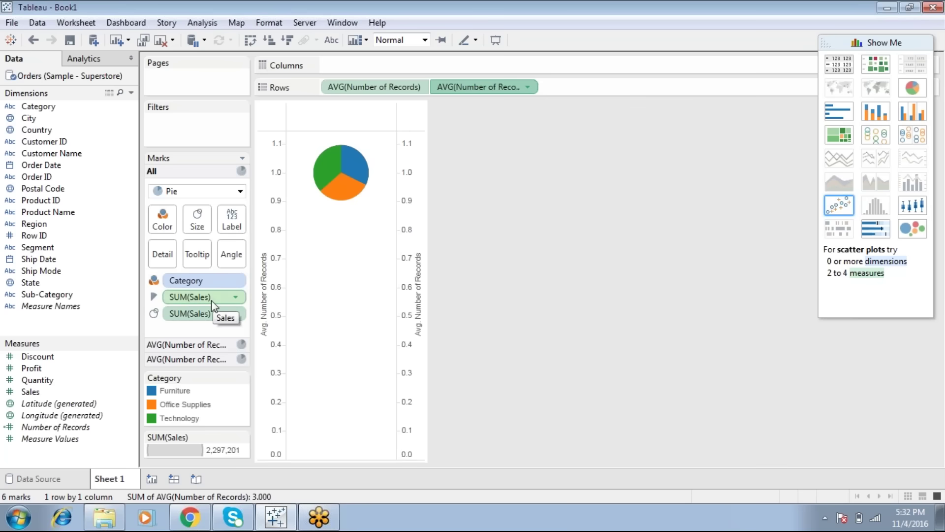
Fix the right-hand axis range to start at 0.8
right_click(412, 189)
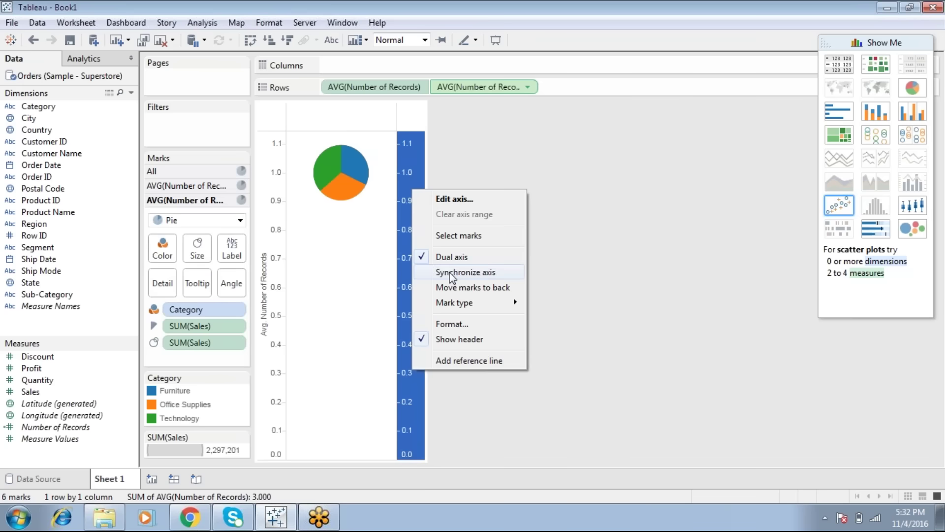
click(483, 139)
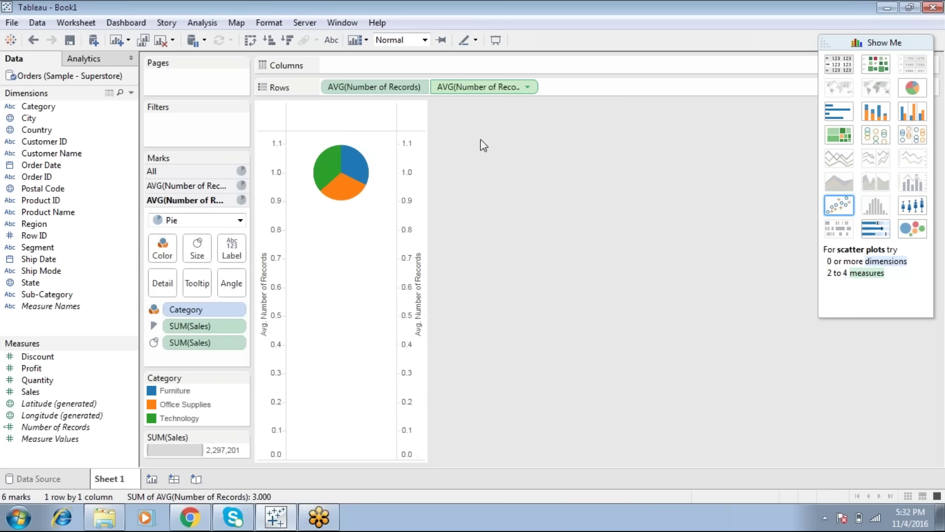
right_click(406, 156)
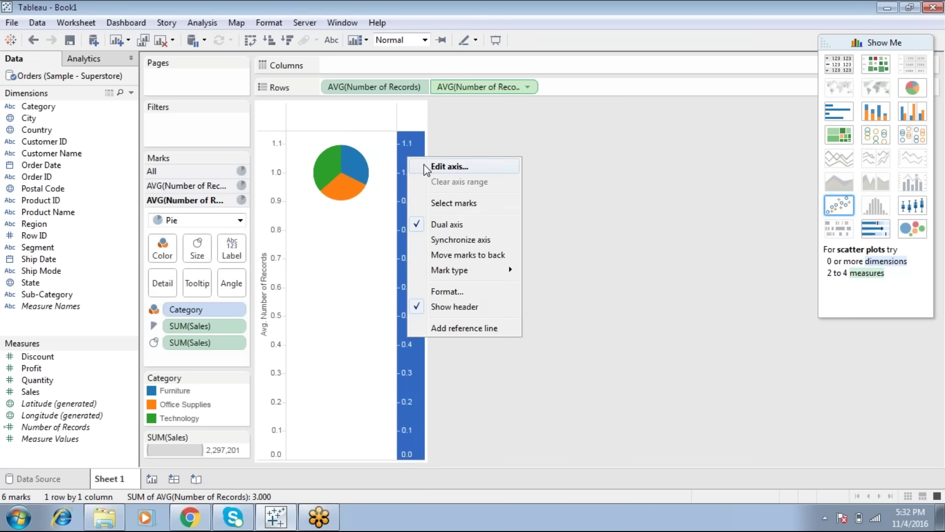
click(424, 166)
click(348, 199)
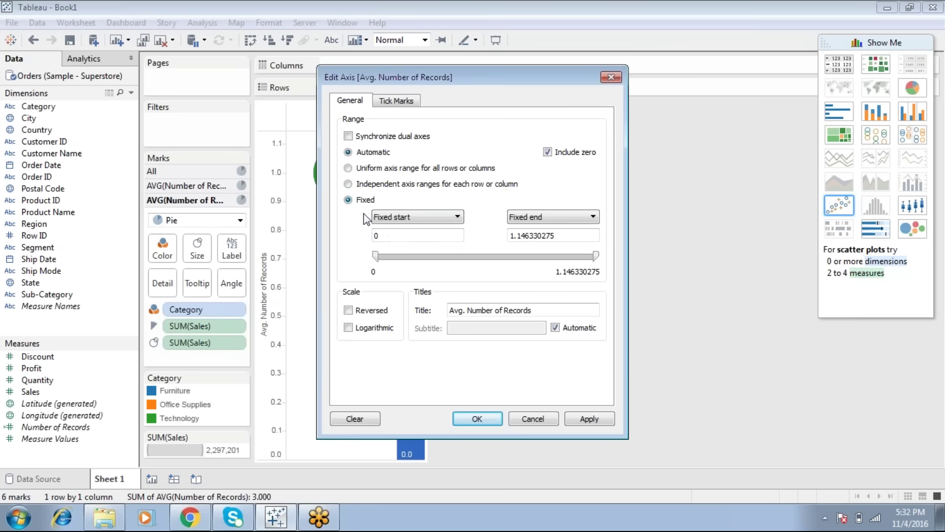
click(391, 237)
text(.8)
click(478, 416)
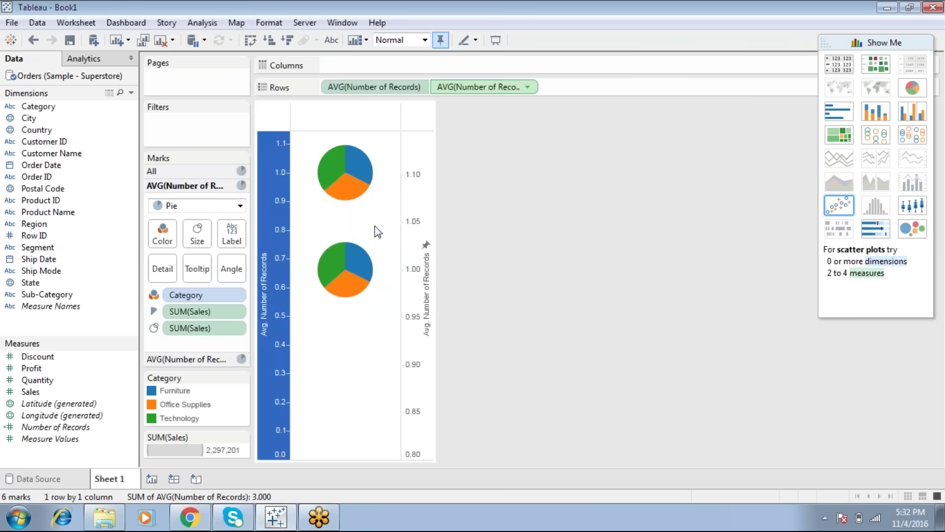
Synchronize the two axes so the pies overlap, checking the Furniture slice
mouse_move(371, 261)
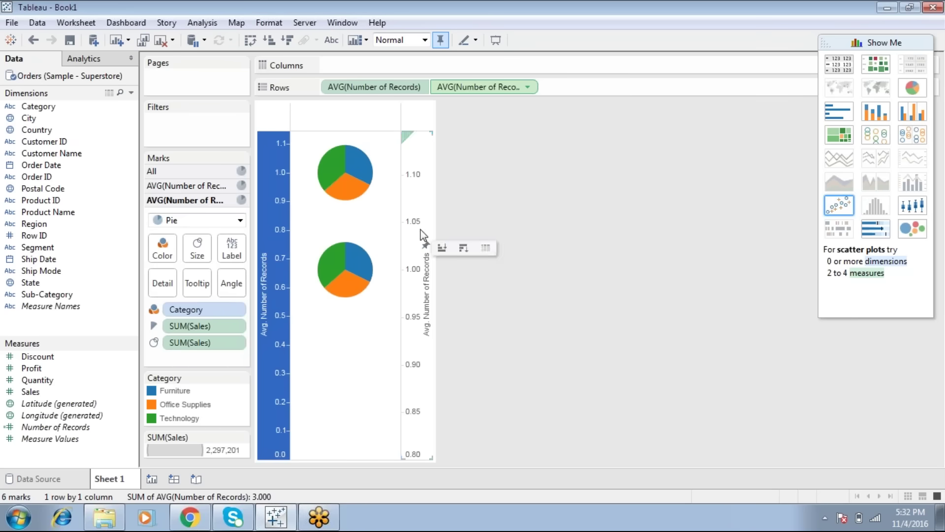
right_click(422, 233)
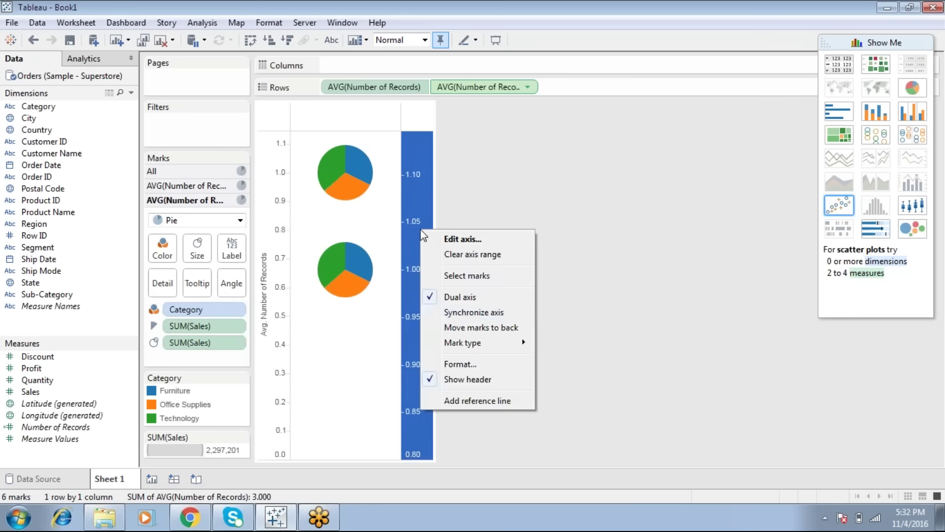
click(453, 315)
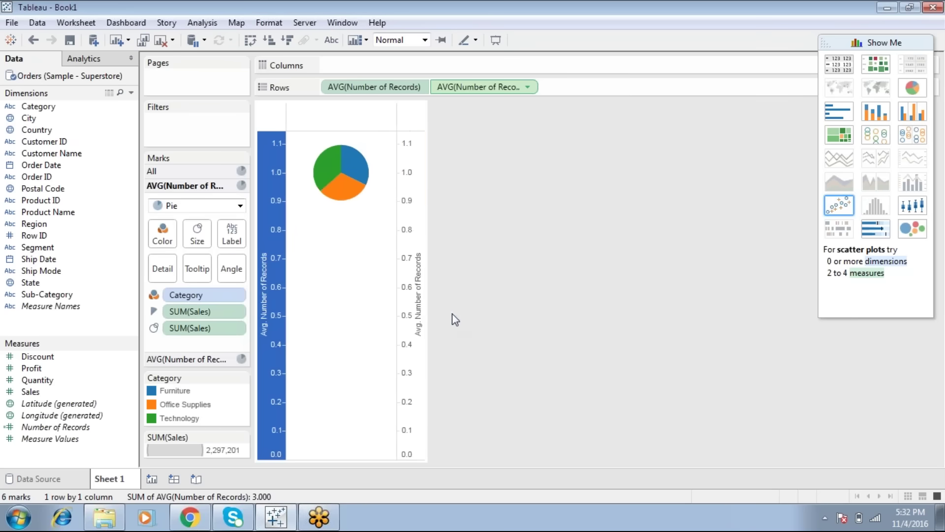
click(361, 180)
click(361, 181)
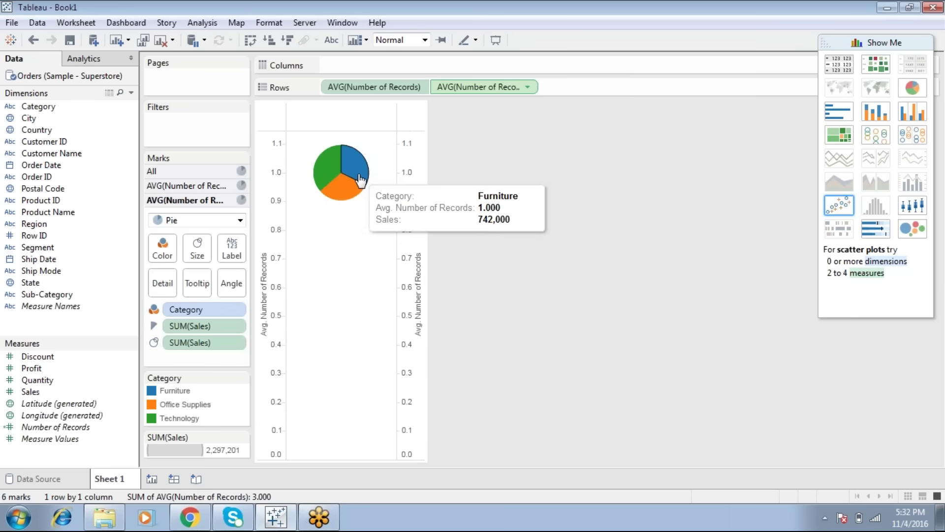
Hide the headers of both the right-hand and left-hand axes
click(417, 172)
right_click(417, 174)
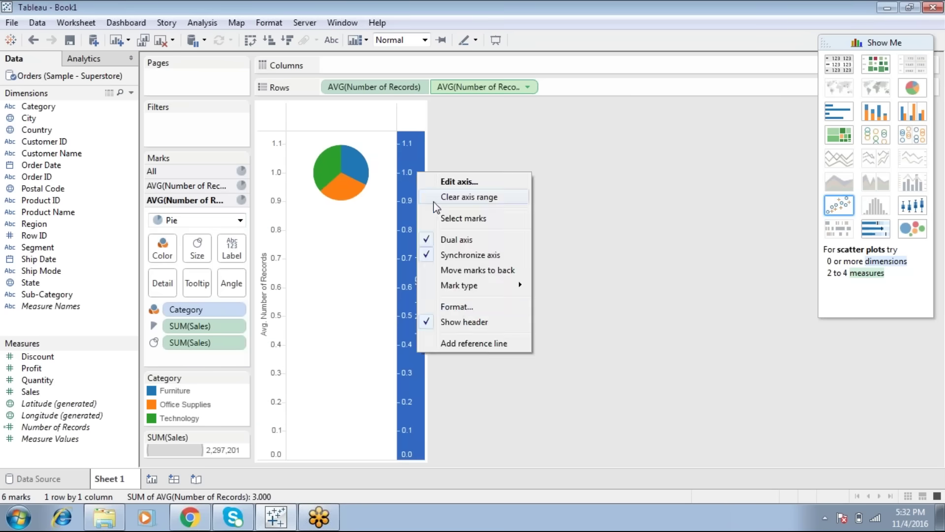
click(457, 327)
right_click(271, 225)
click(313, 358)
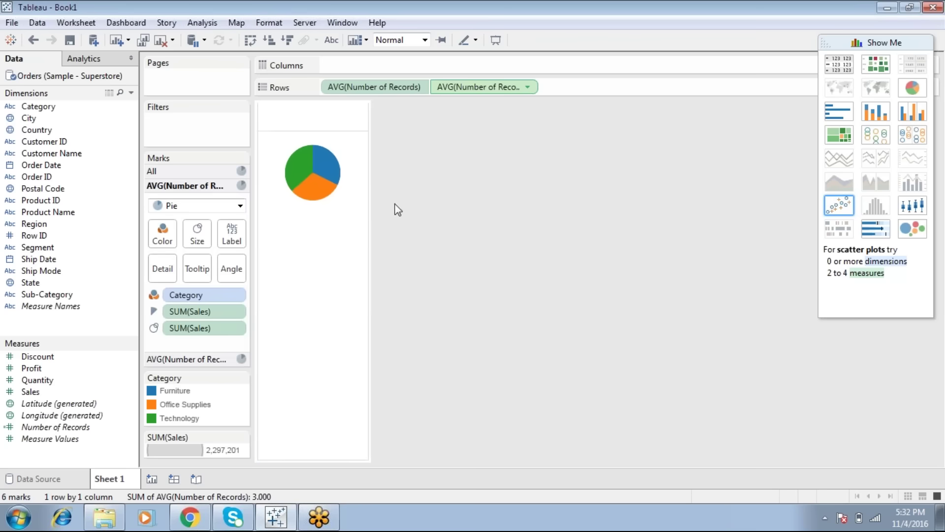
Remove Category and both SUM(Sales) pills from the second Number of Records layer
mouse_move(308, 158)
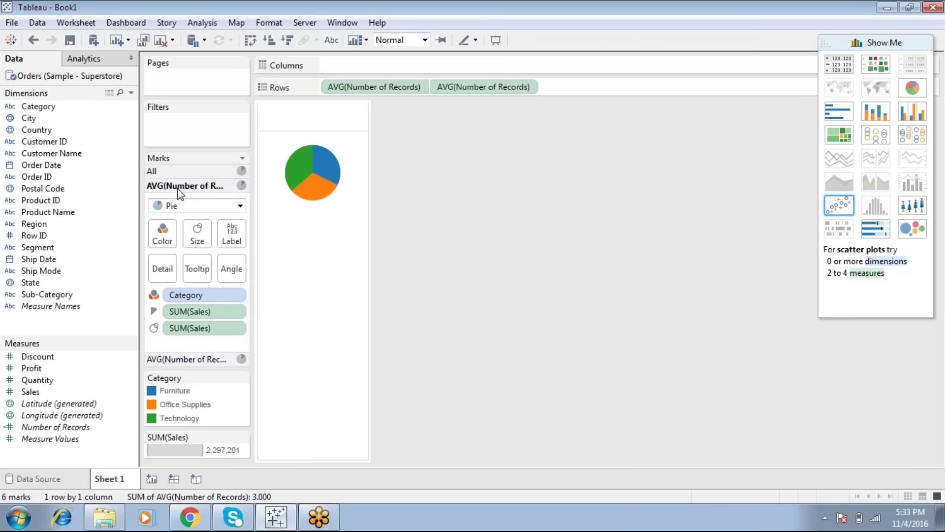
click(182, 360)
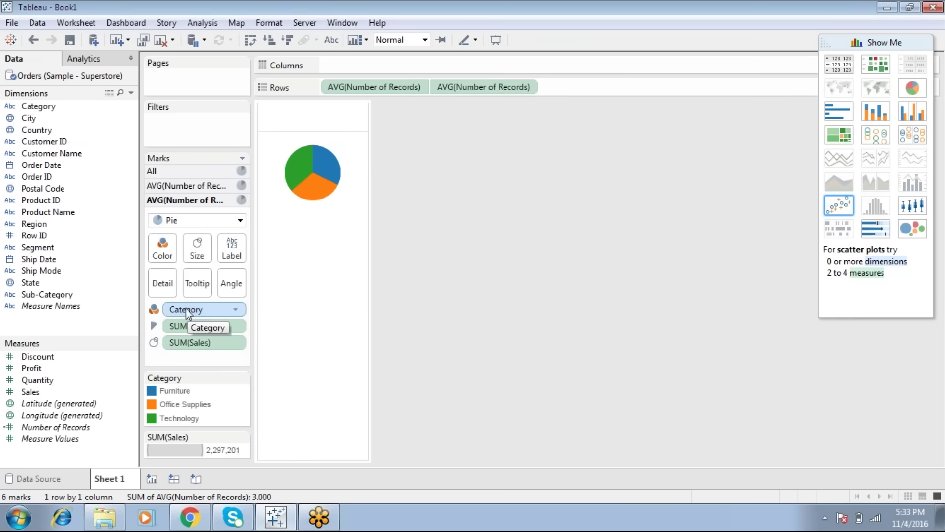
drag(194, 309, 315, 246)
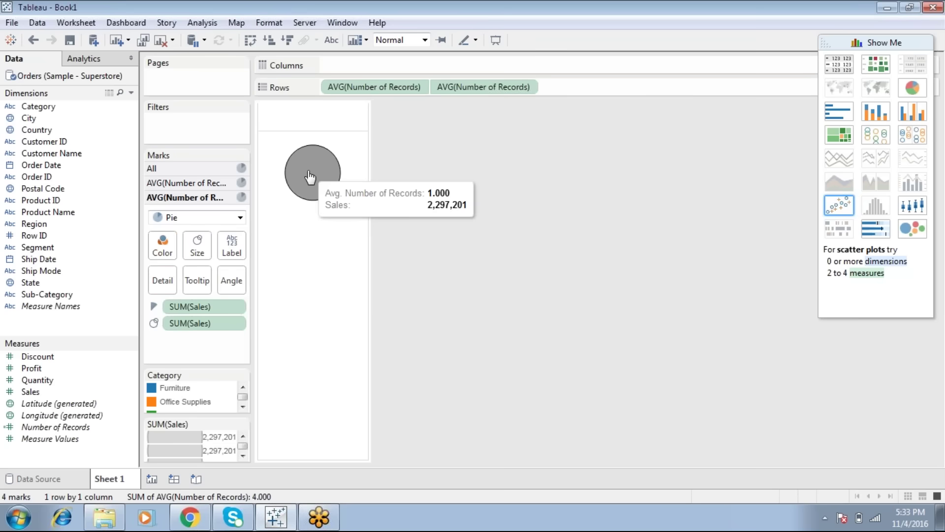
drag(187, 307, 460, 223)
drag(216, 310, 320, 286)
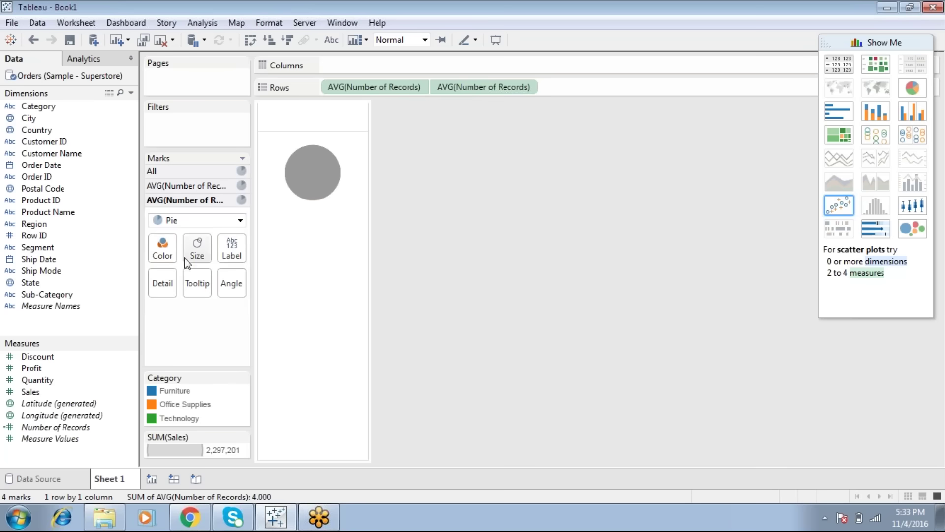
Set the second layer's colour to white
click(166, 249)
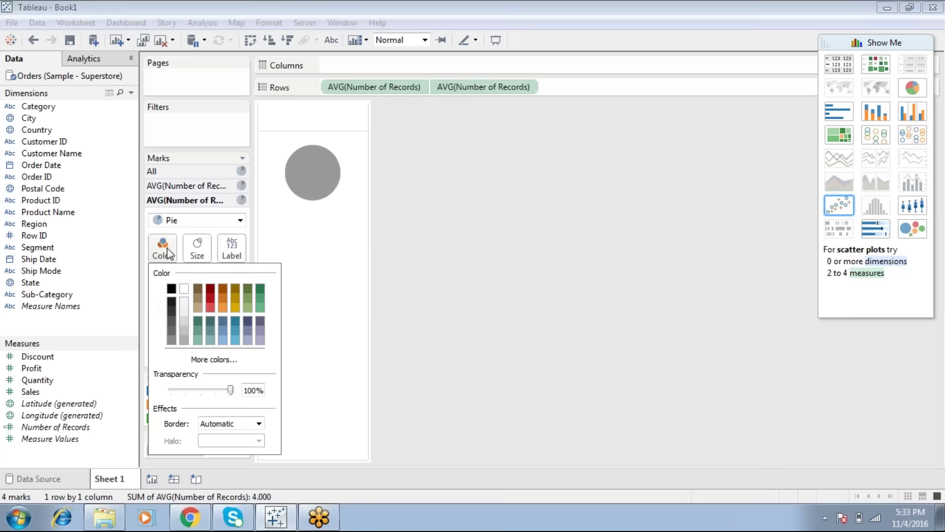
click(184, 290)
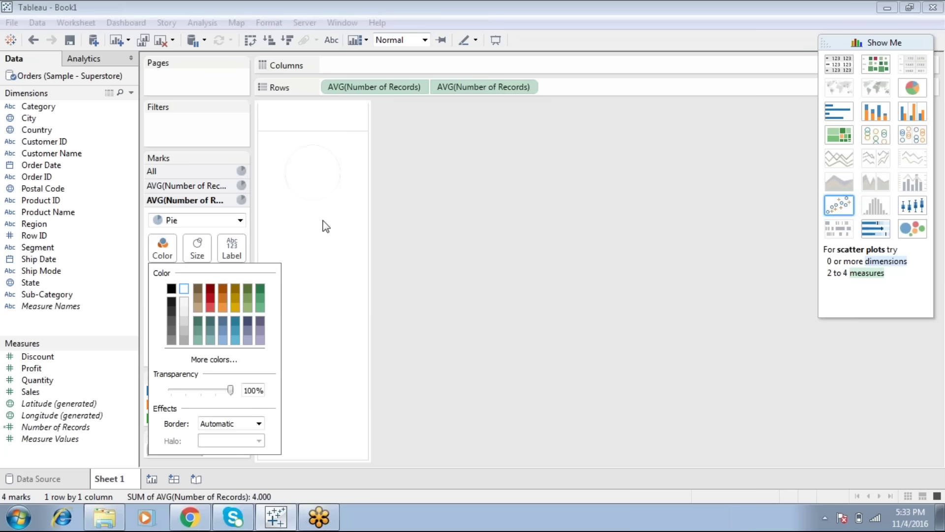
click(386, 222)
click(194, 190)
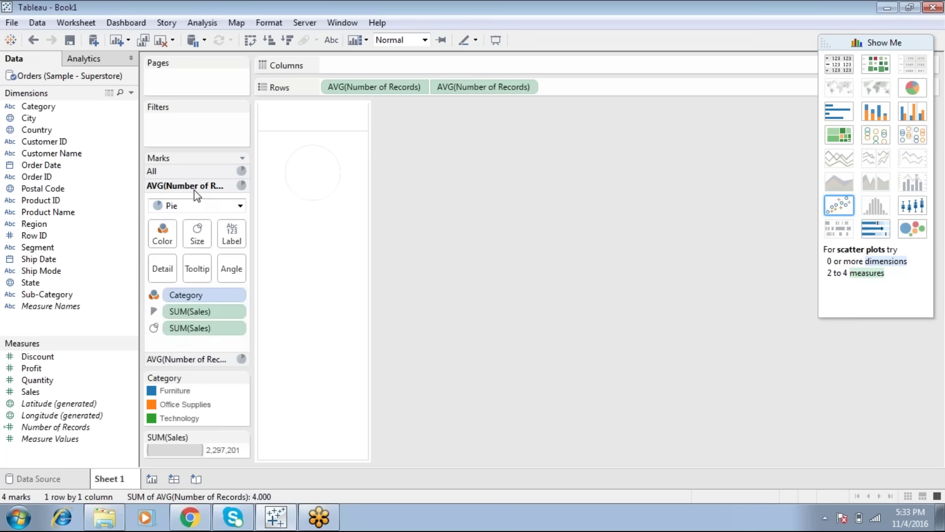
Enlarge the coloured pie around the white circle and put total Sales as the centre label
click(196, 242)
drag(223, 265, 244, 269)
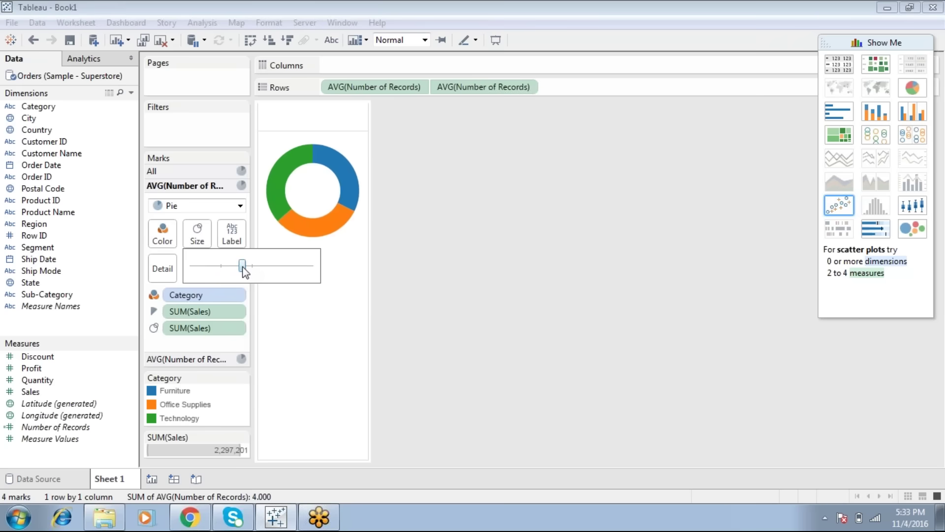
click(396, 284)
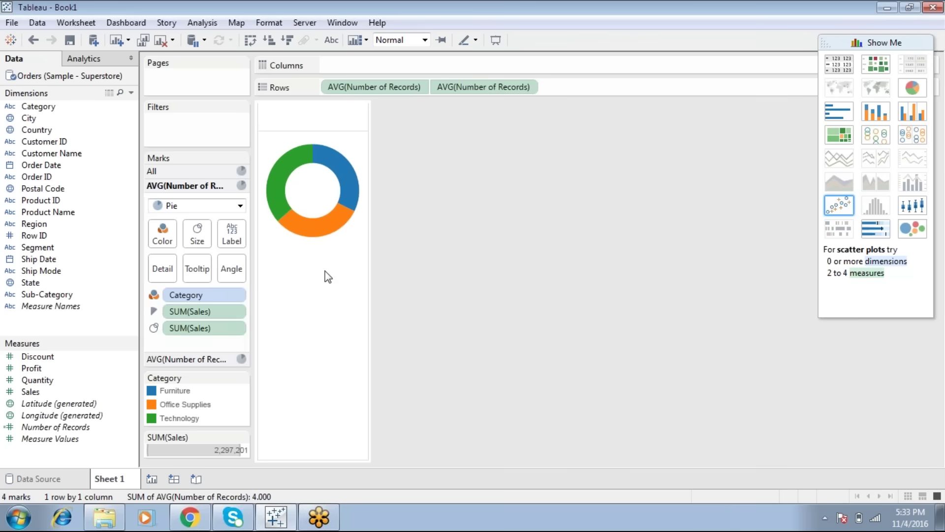
click(211, 359)
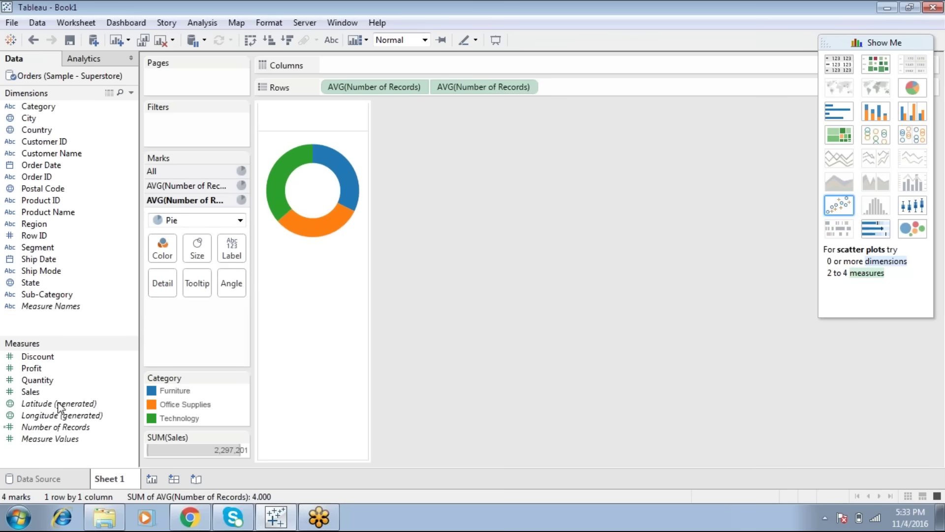
drag(51, 394, 231, 245)
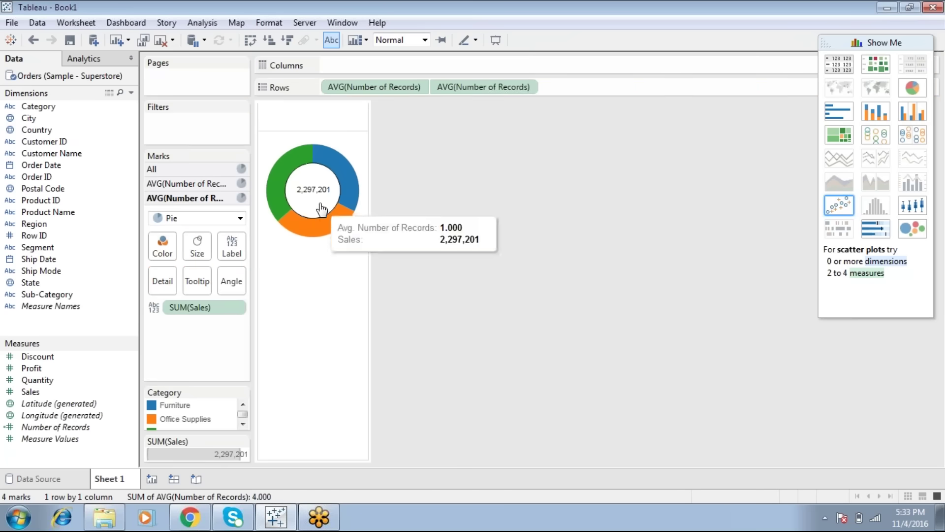
Label each ring slice with its Sales: 742,000, 719,047 and 836,154
click(209, 183)
drag(47, 392, 230, 231)
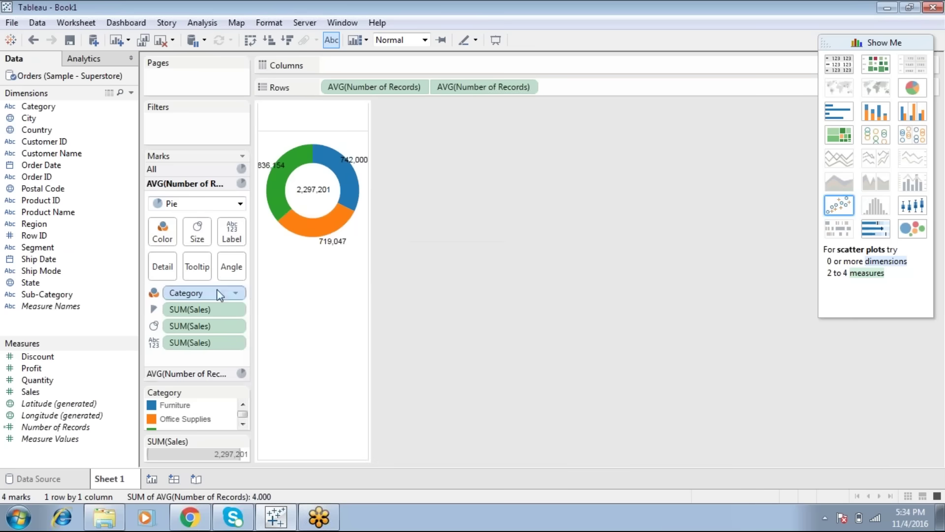
Add Region to Columns and remove the SUM(Sales) size pill so all four donuts match
drag(63, 225, 120, 180)
drag(340, 64, 382, 64)
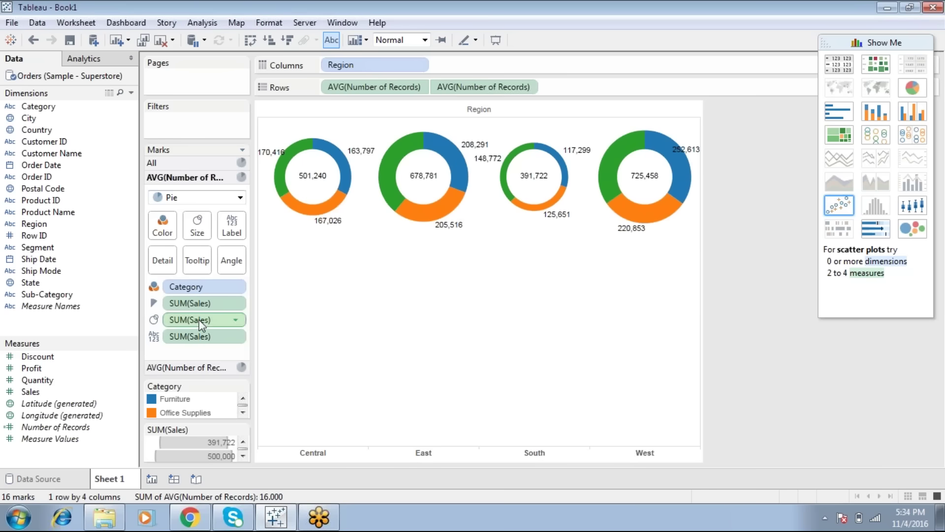
drag(199, 320, 74, 384)
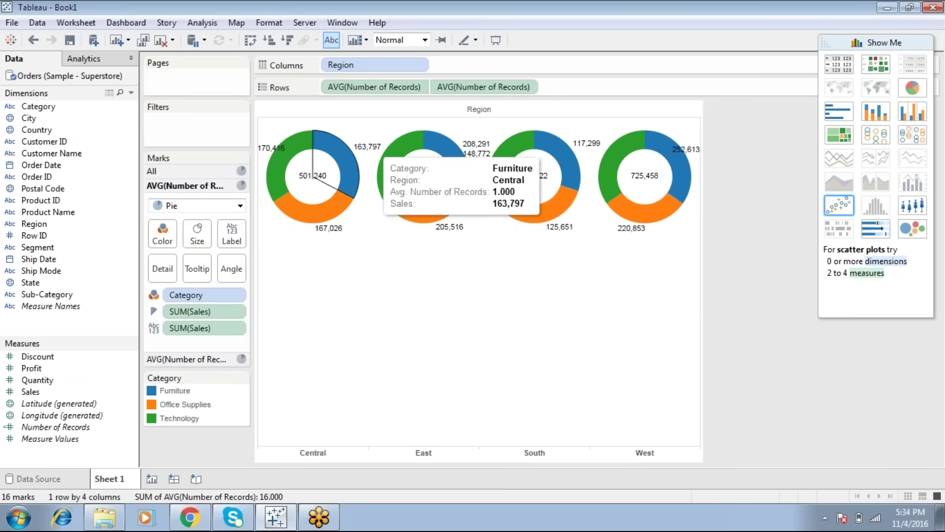
mouse_move(344, 170)
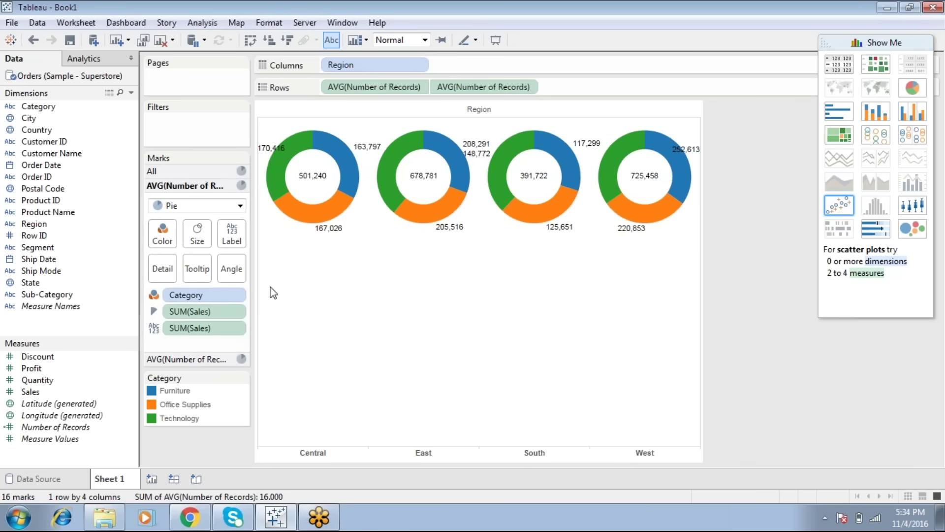
Add Region to the centre-circle label and set its vertical alignment to Middle
click(184, 359)
drag(40, 224, 232, 249)
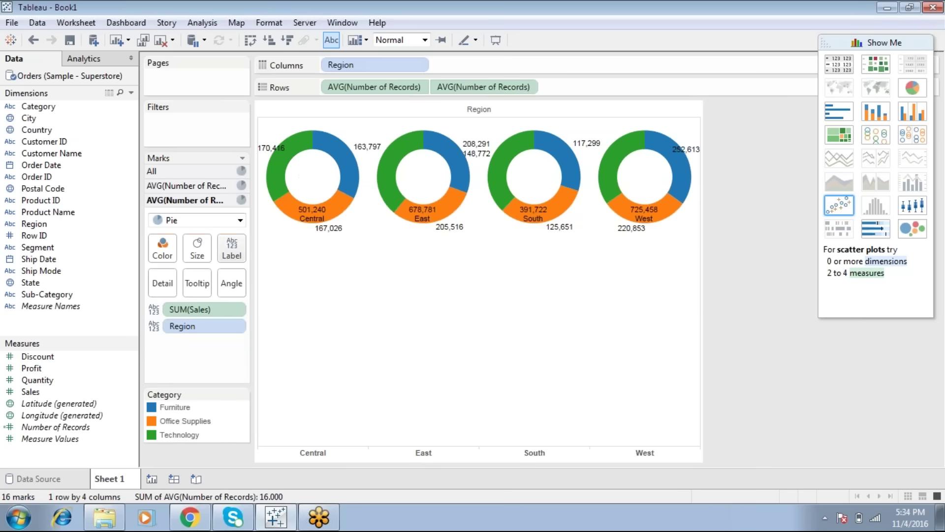
click(232, 248)
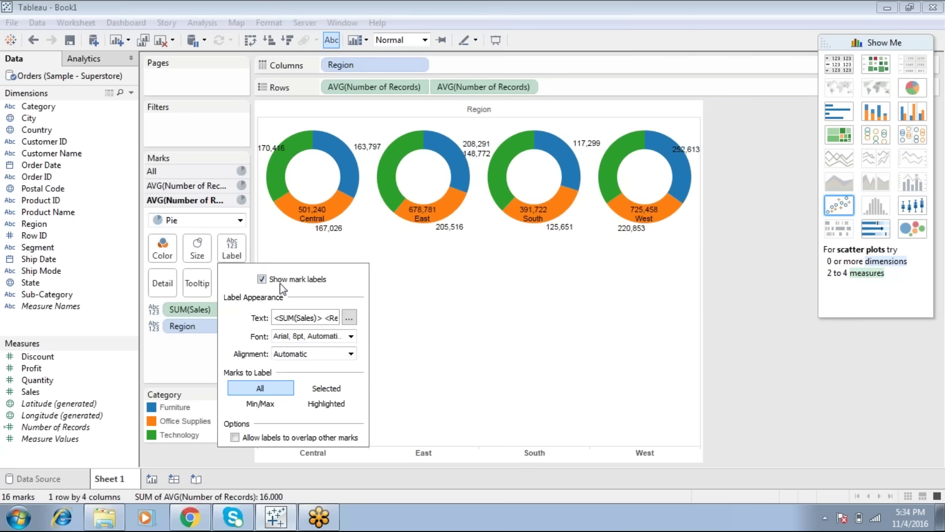
click(323, 354)
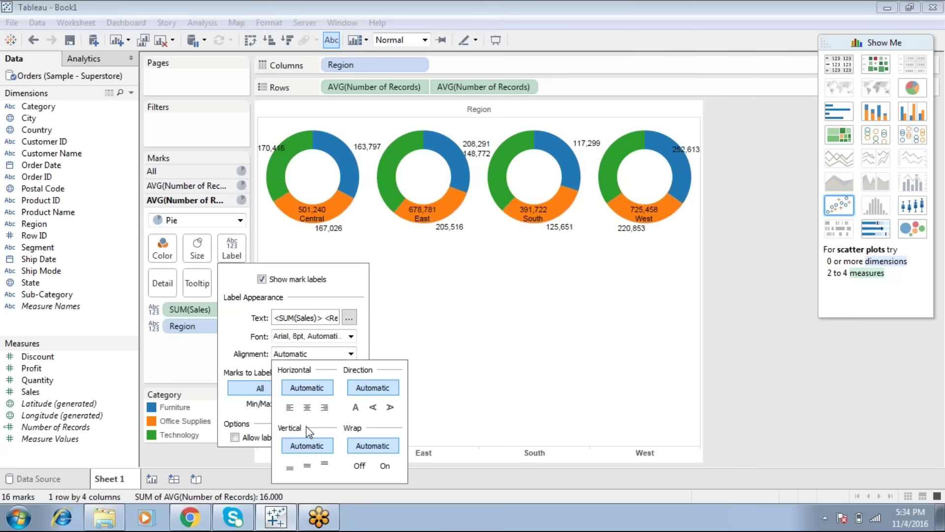
click(307, 464)
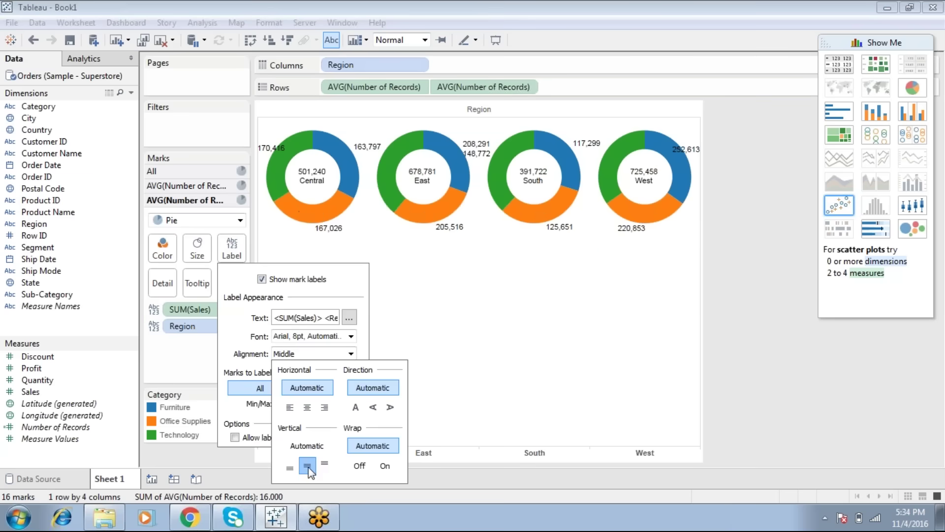
click(394, 338)
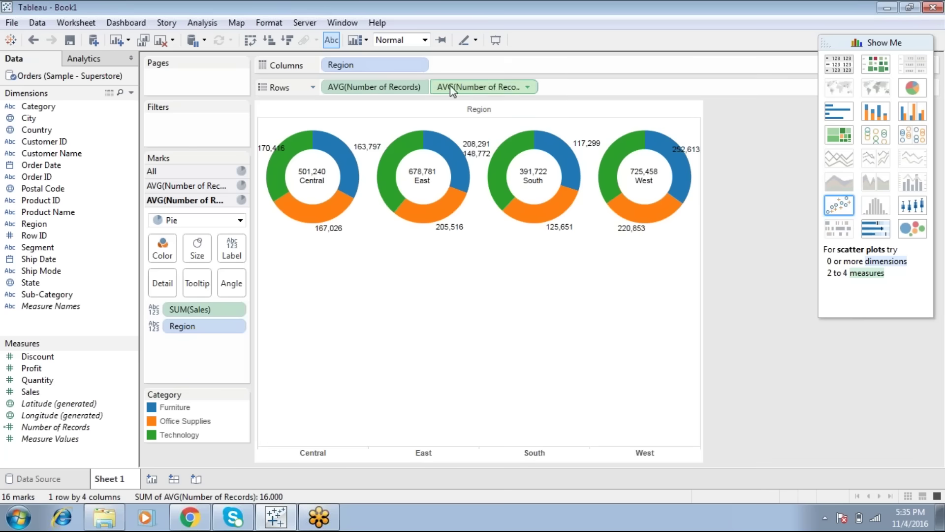
Leave the second AVG(Number of Records) pill continuous and unchanged, and create a blank Sheet 2
click(527, 88)
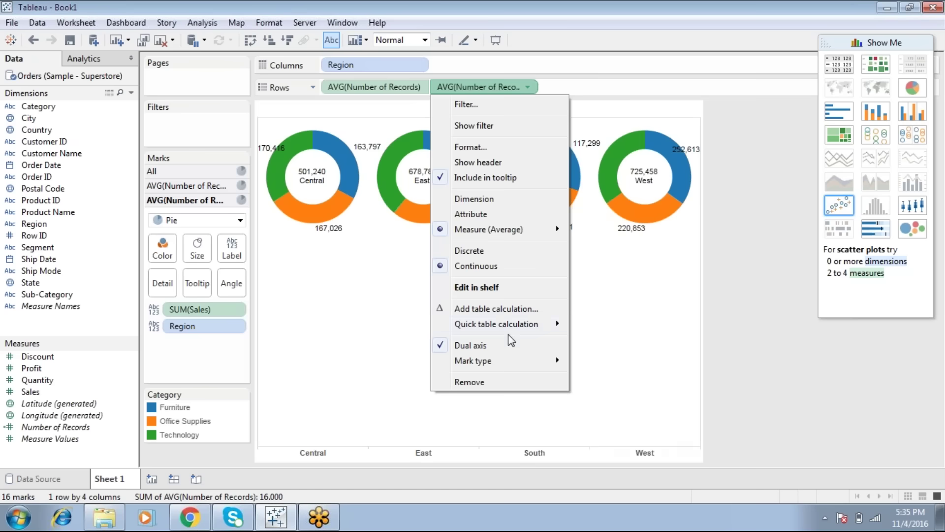
mouse_move(509, 335)
click(638, 279)
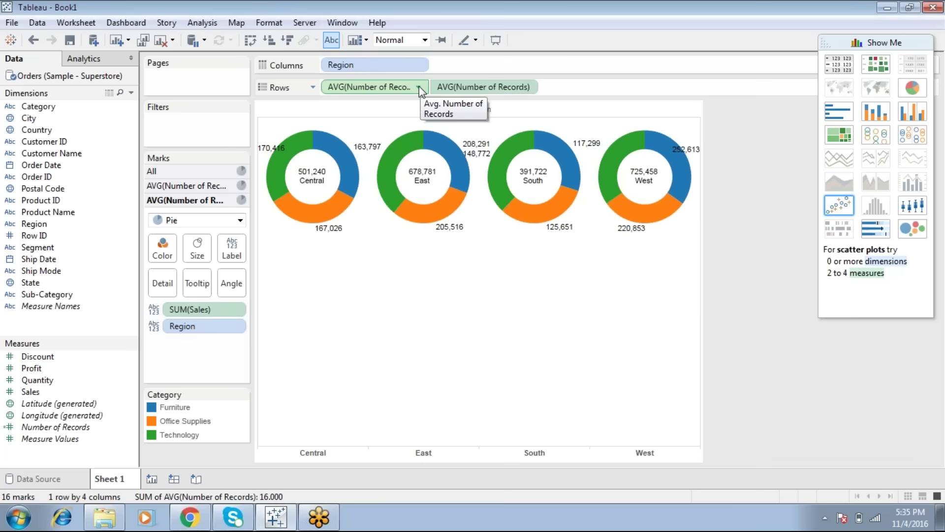
click(528, 87)
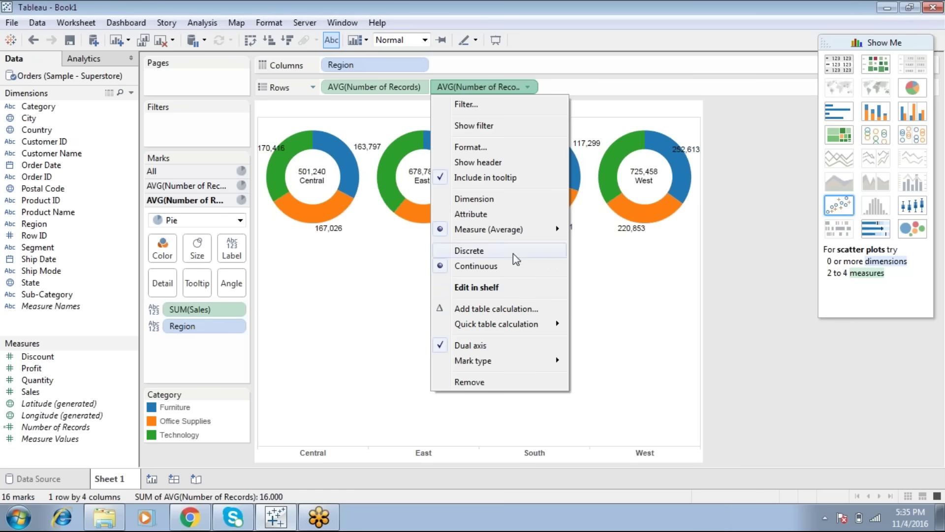
click(717, 242)
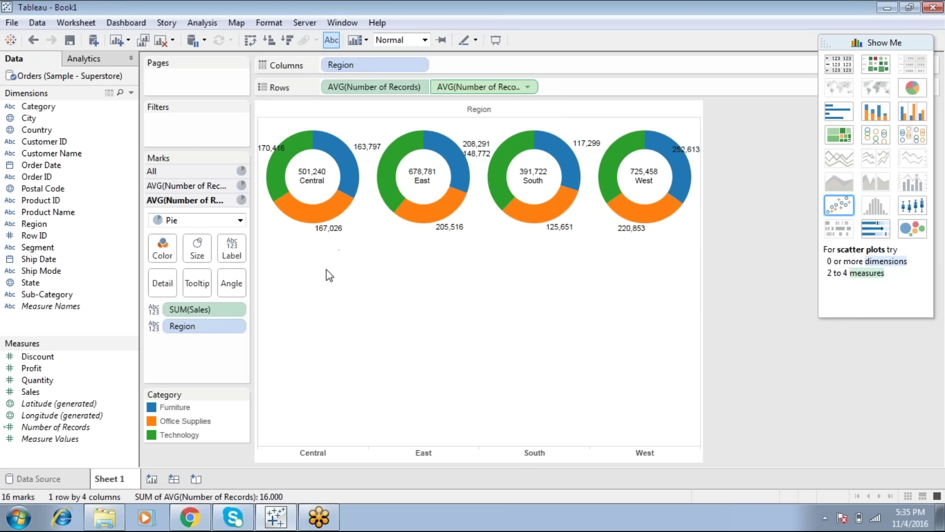
click(152, 480)
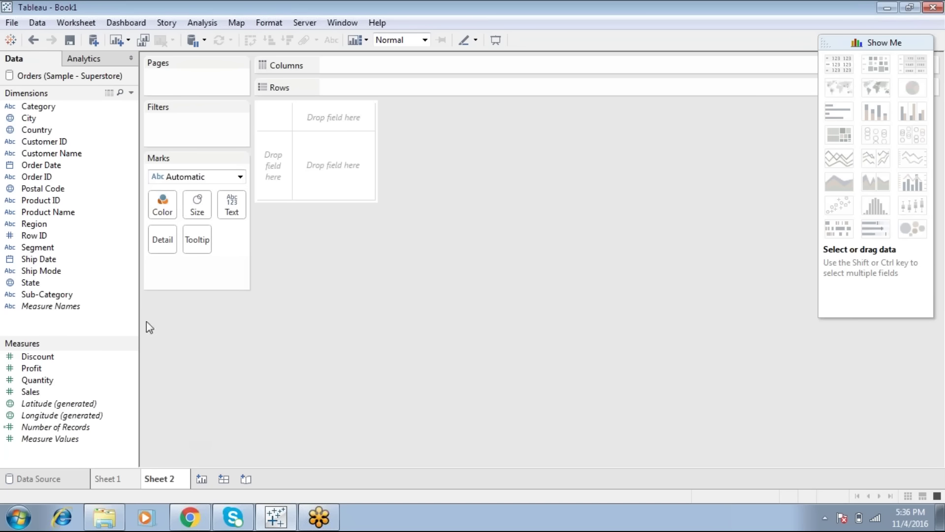
Select Category and Sales and make a Show Me pie of Sales by Furniture, Office Supplies, Technology
mouse_move(76, 110)
mouse_down()
mouse_move(370, 95)
mouse_move(216, 126)
mouse_move(54, 129)
mouse_move(74, 110)
mouse_up()
click(76, 109)
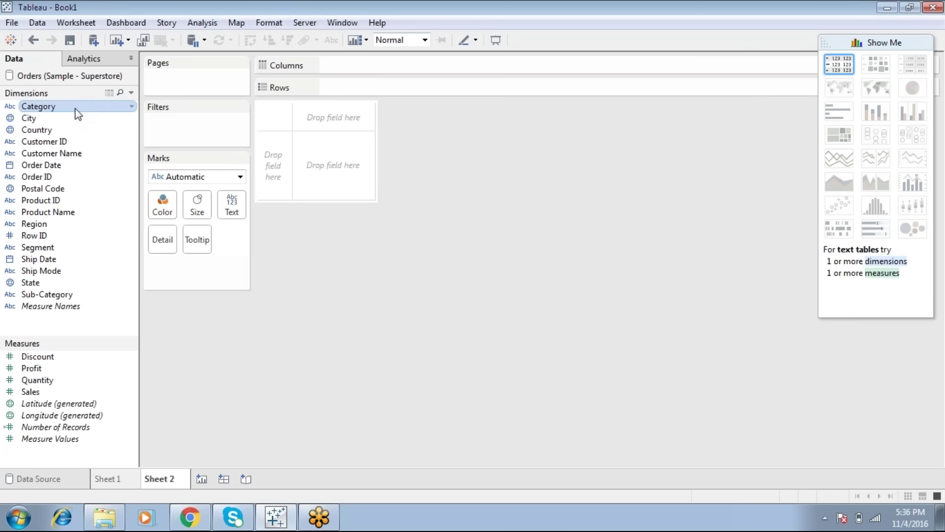
ctrl+click(34, 392)
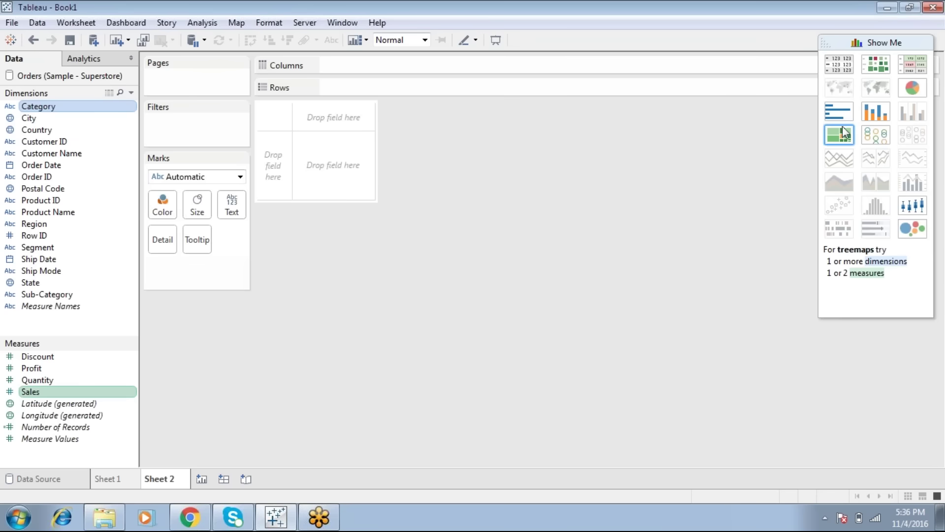
click(912, 88)
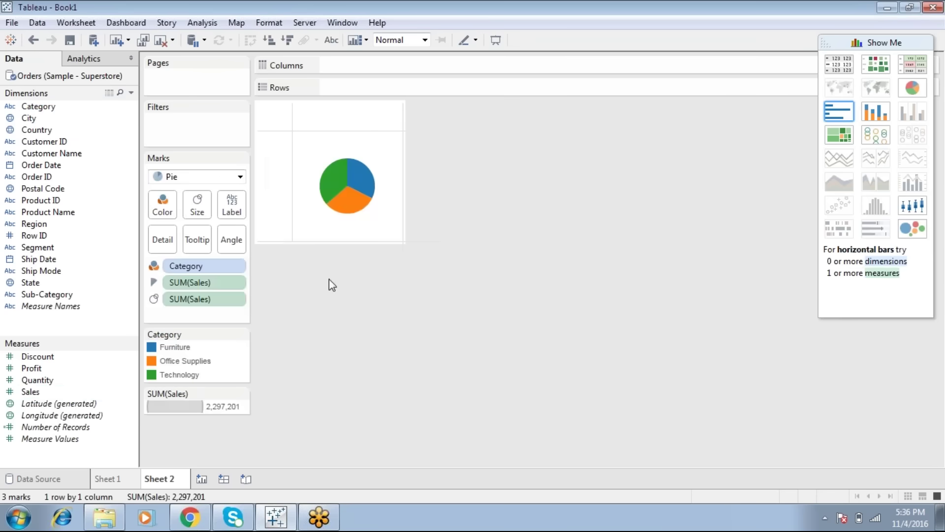
Put Number of Records on Rows and set its aggregation to Minimum
drag(72, 427, 374, 87)
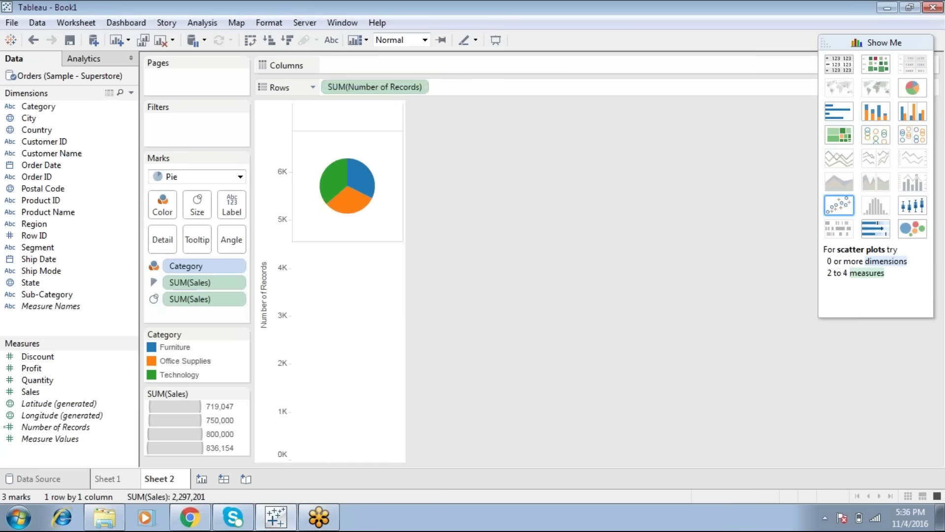
click(418, 87)
mouse_move(421, 229)
click(486, 247)
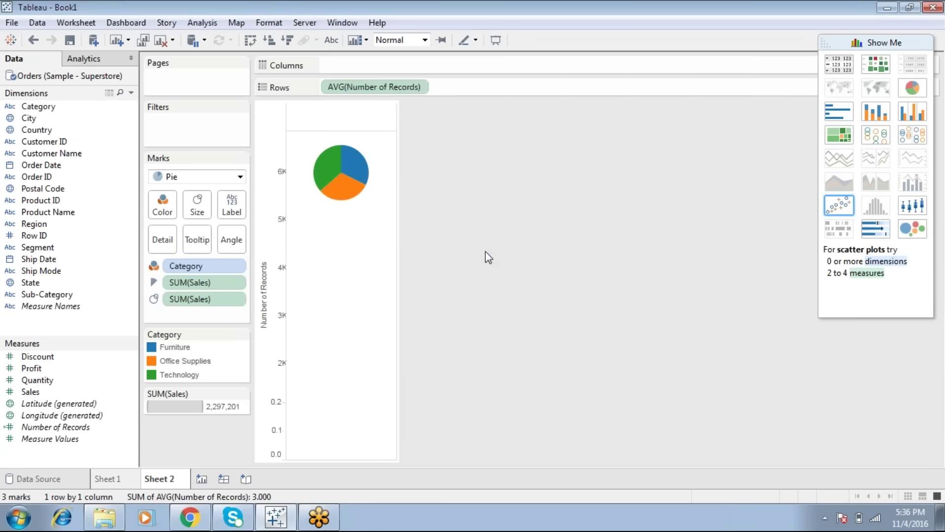
click(419, 87)
mouse_move(418, 225)
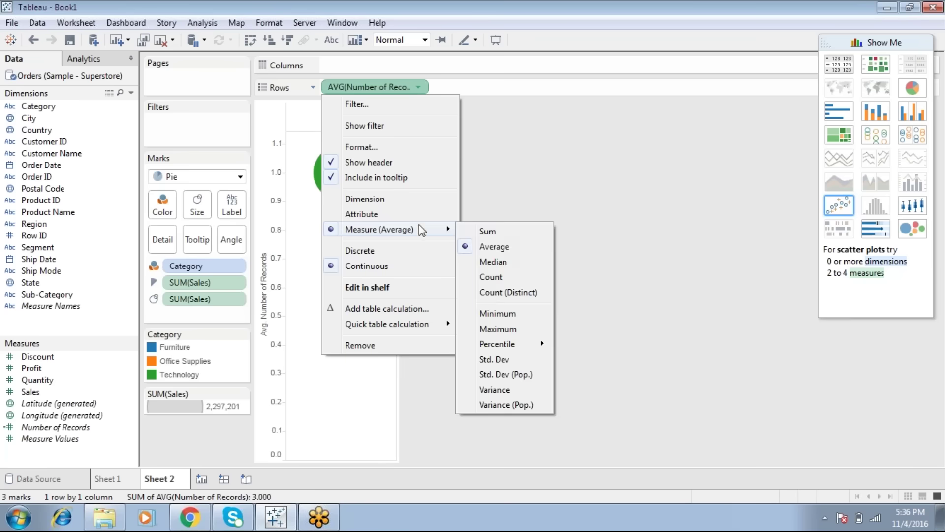
click(489, 314)
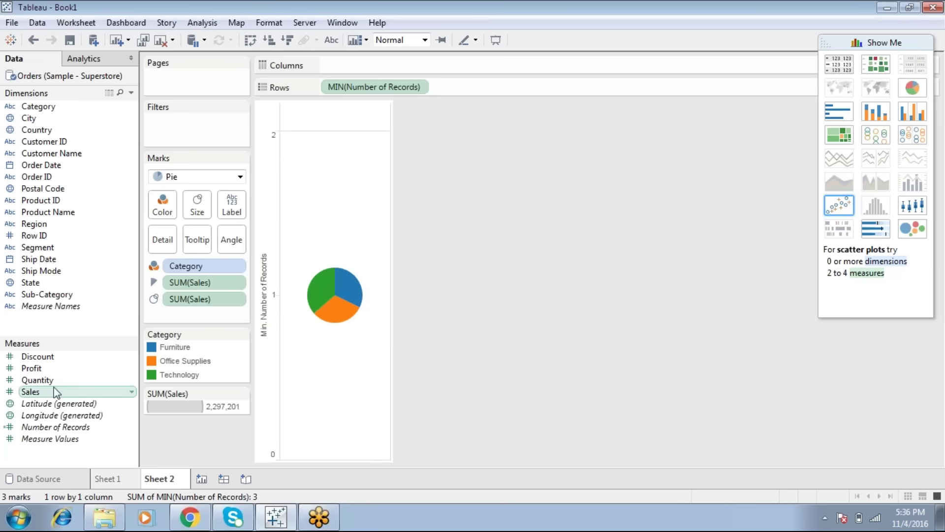
Add a second Number of Records to Rows, also aggregated as Minimum
mouse_move(54, 427)
mouse_down()
mouse_move(308, 196)
mouse_move(492, 90)
mouse_move(436, 88)
mouse_move(497, 90)
mouse_up()
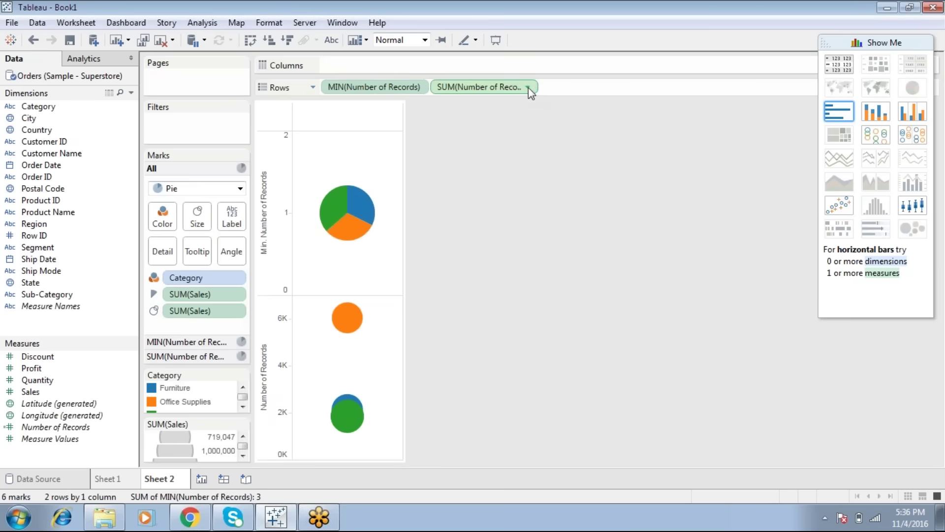
click(528, 87)
mouse_move(515, 232)
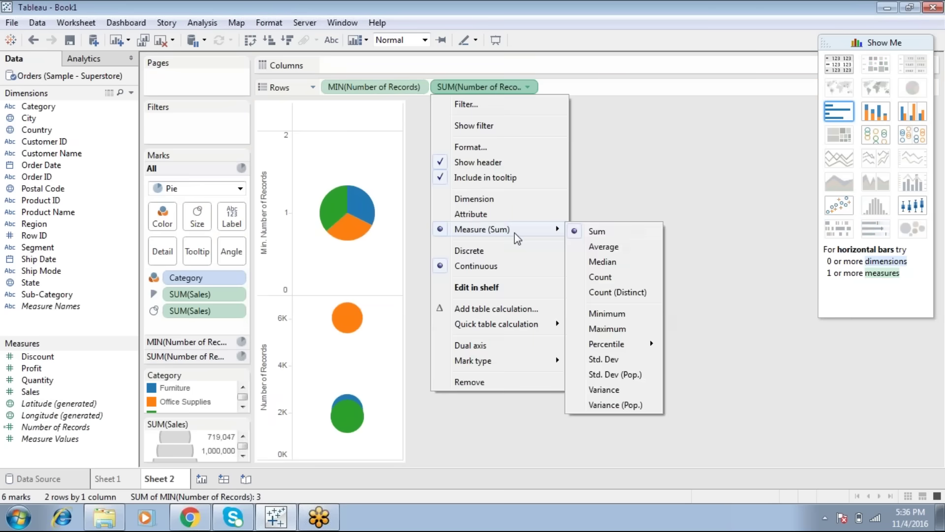
click(589, 315)
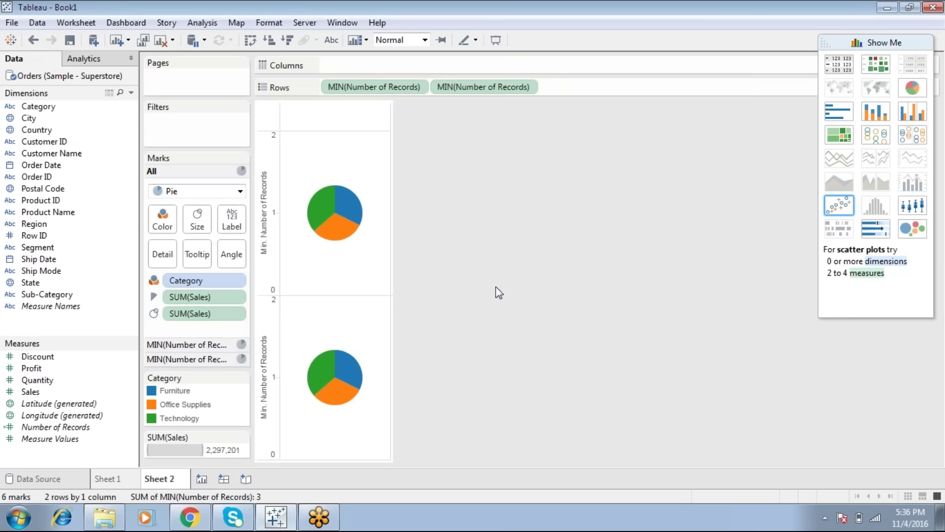
click(529, 89)
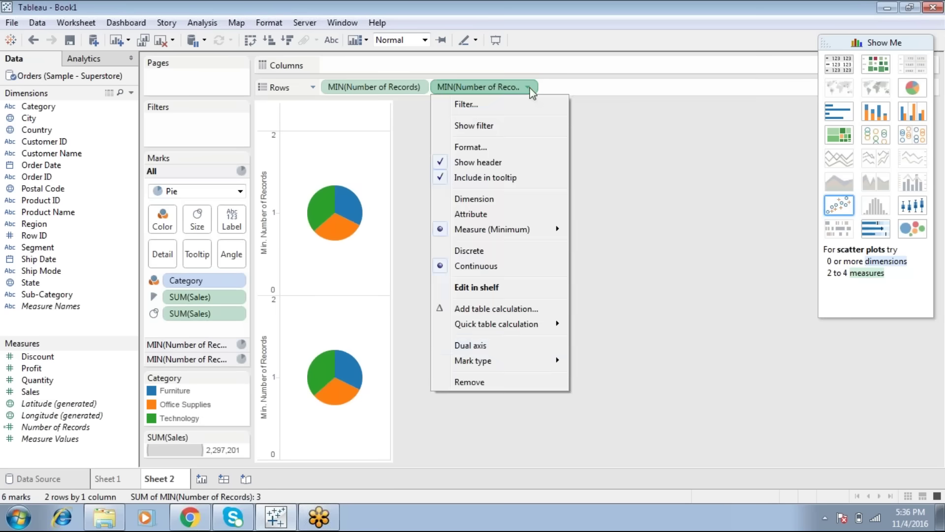
Put both MIN(Number of Records) pies on a dual axis, move the second's marks back, and hide axis headers
click(512, 346)
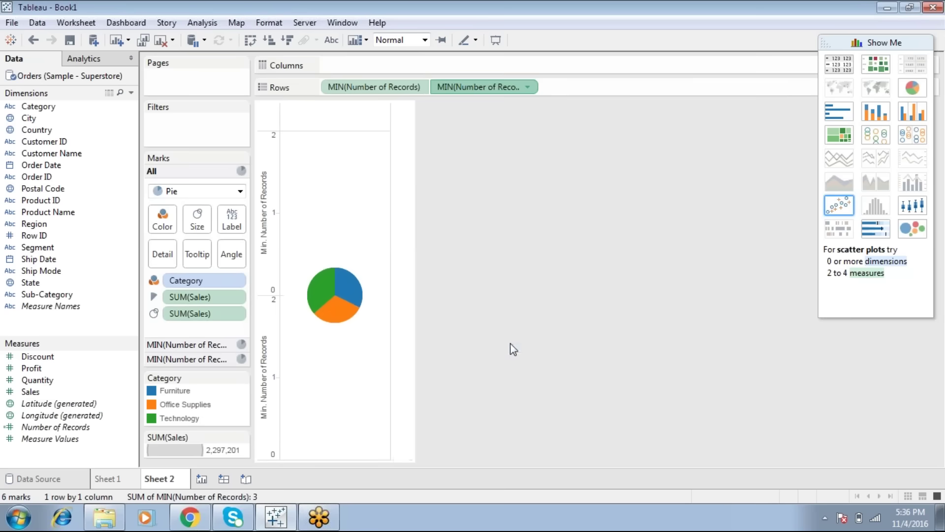
right_click(406, 269)
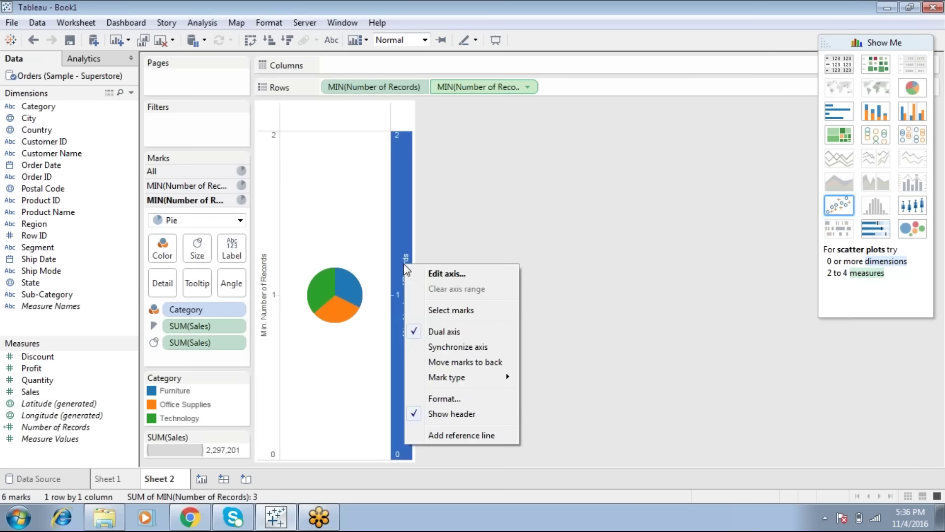
click(441, 361)
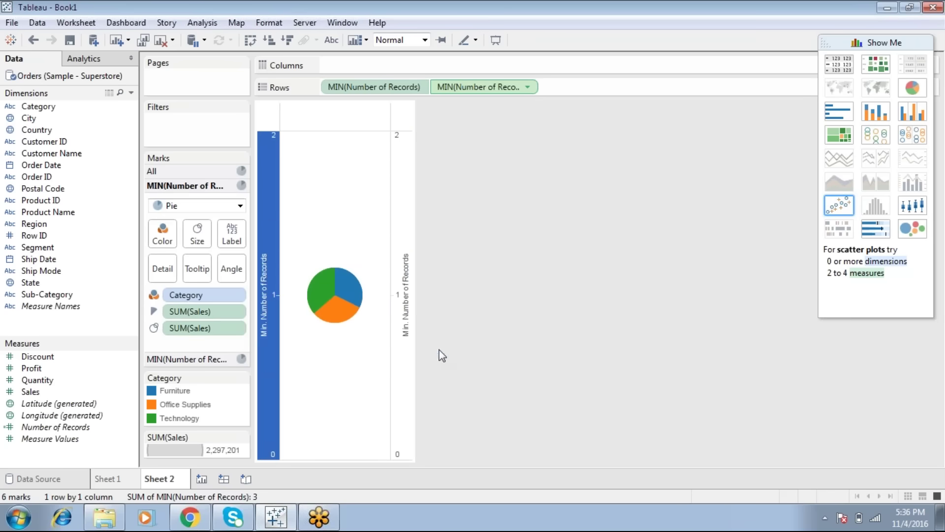
right_click(269, 200)
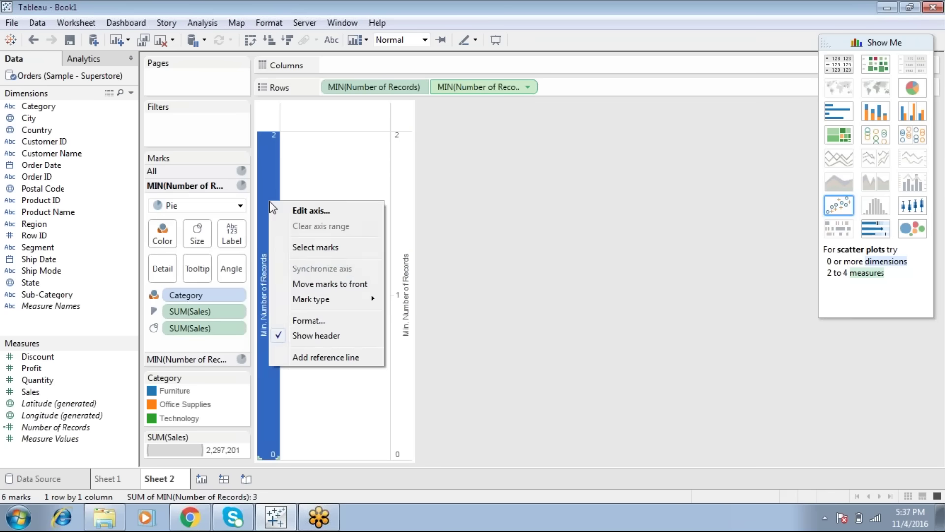
click(298, 335)
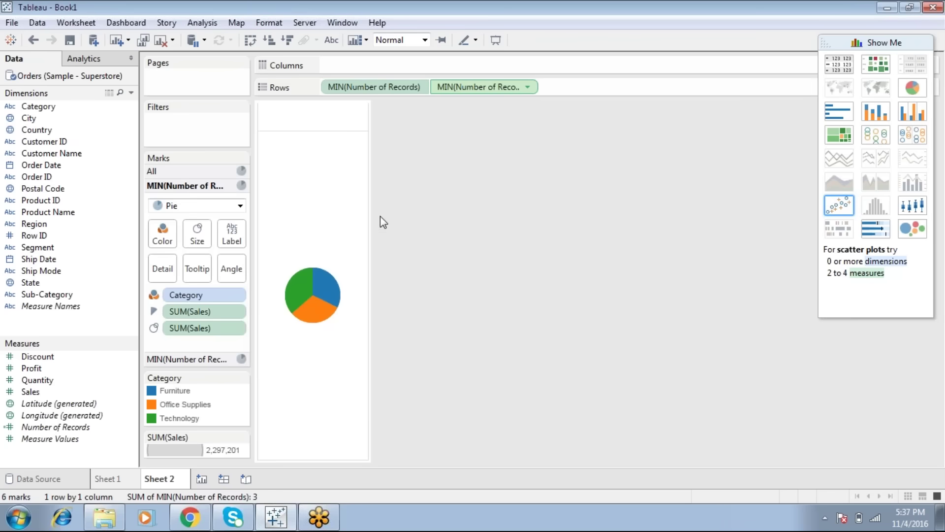
click(201, 358)
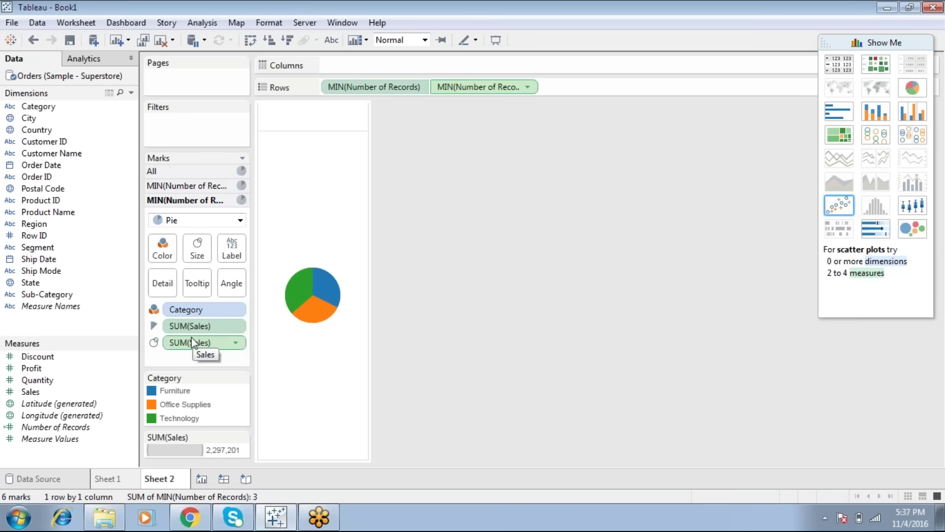
Try removing Category and Sales from the first pie's marks, then undo those removals
click(187, 186)
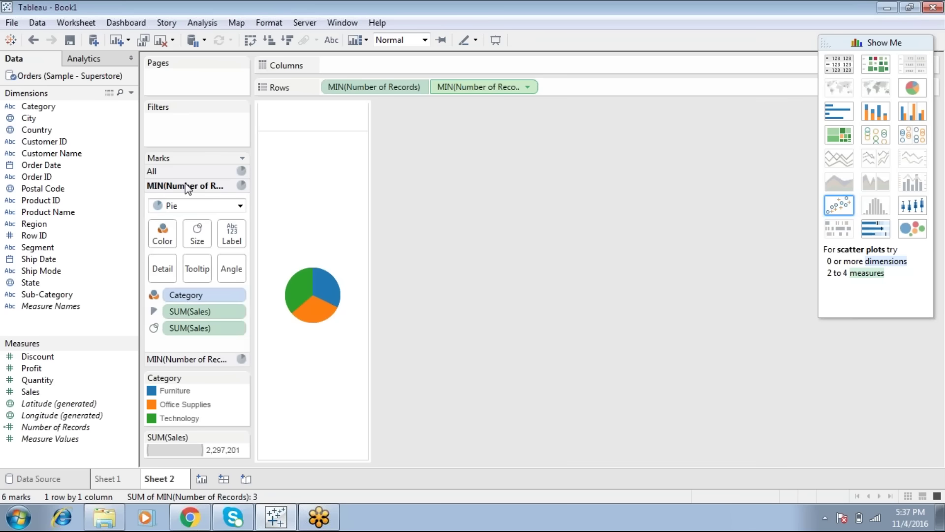
drag(184, 298, 358, 285)
drag(197, 294, 340, 281)
drag(207, 295, 345, 296)
key(ctrl+z)
key(ctrl+z)
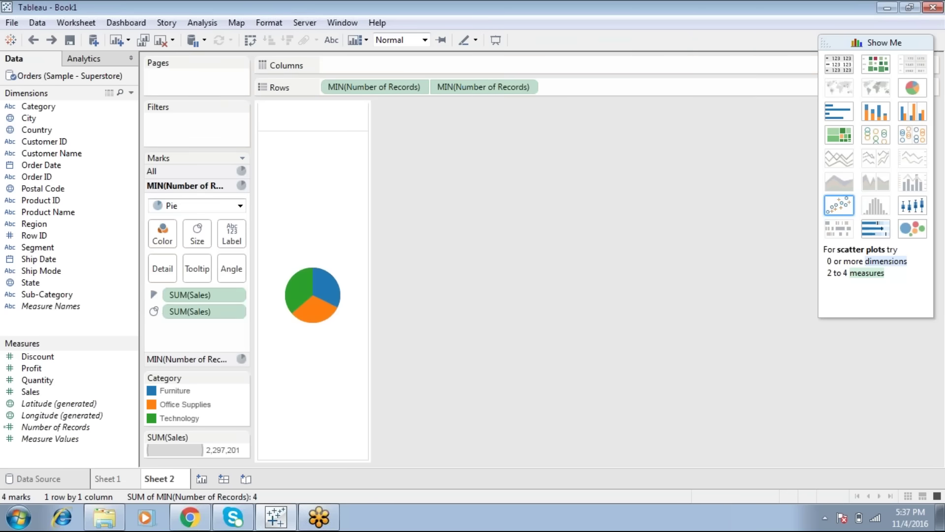
key(ctrl+z)
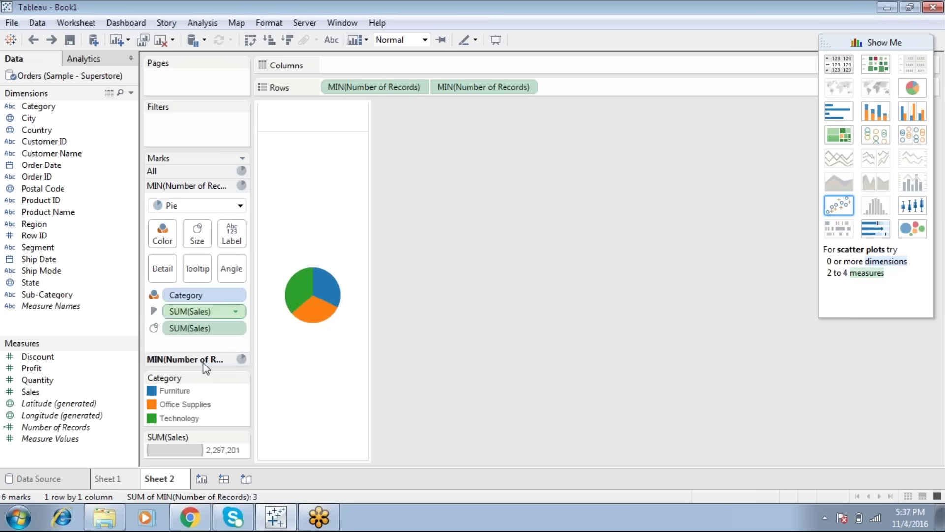
Remove SUM(Sales) from Size and Angle and Category from Color on the second pie layer
click(204, 360)
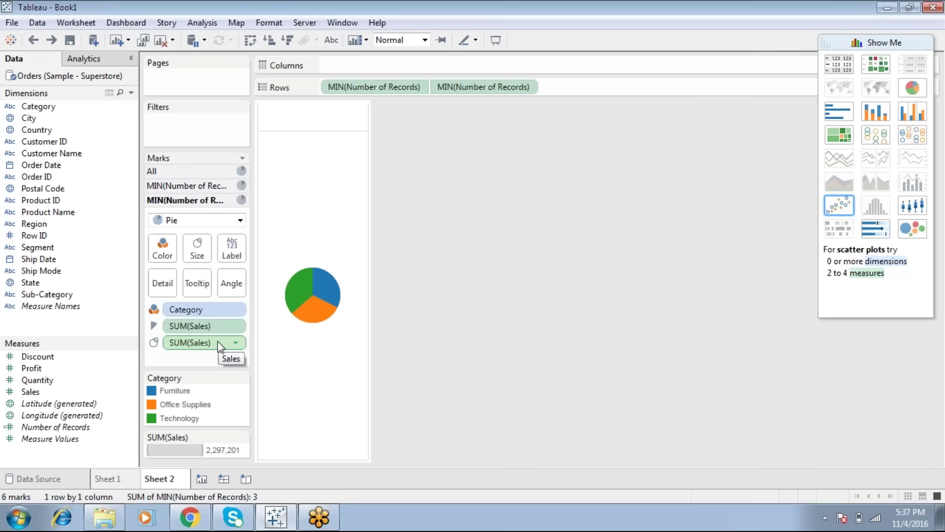
drag(217, 342, 370, 381)
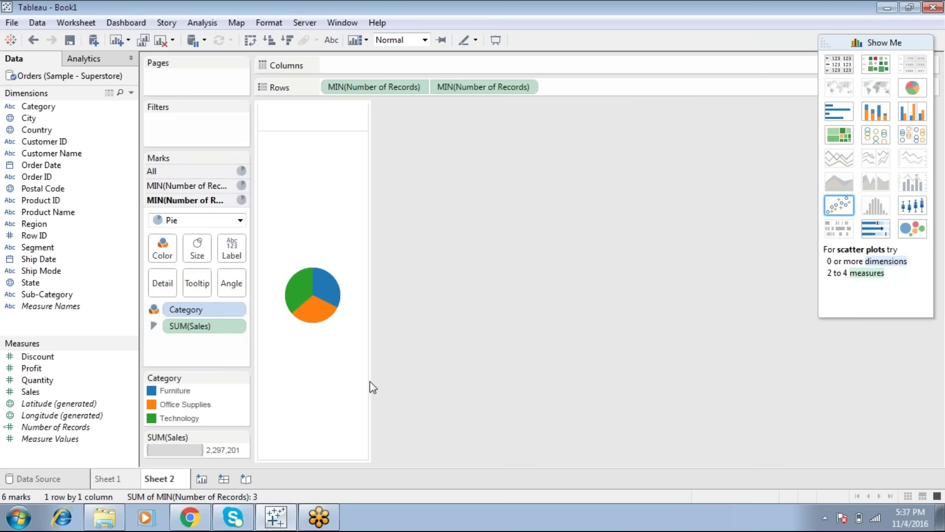
drag(224, 326, 276, 345)
drag(209, 318, 343, 320)
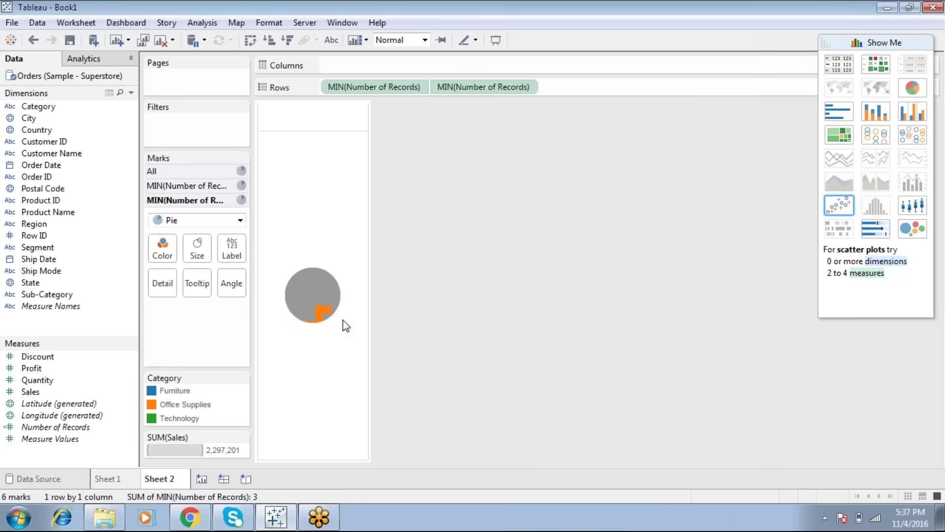
Colour the second layer's circle white, keeping the Pie mark type
click(170, 255)
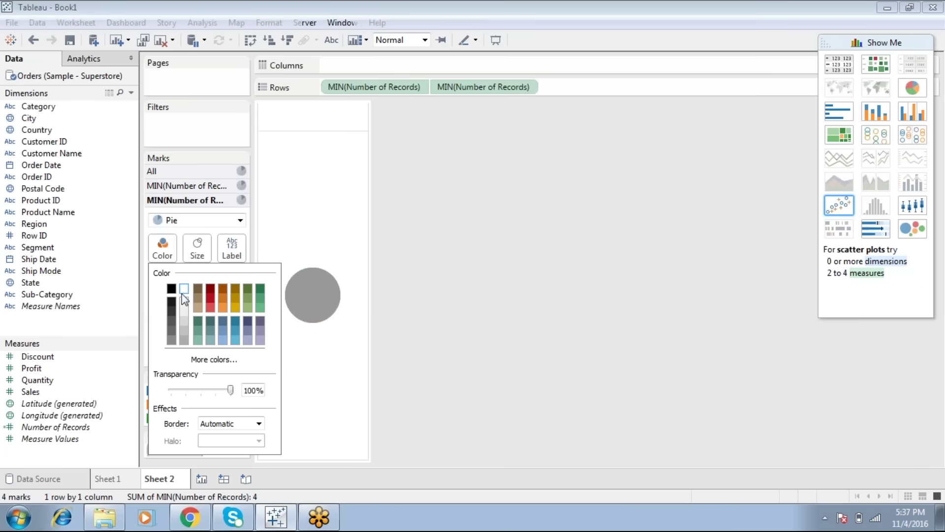
click(184, 289)
click(186, 221)
click(185, 223)
Increase the Category pie's size so it forms a ring around the white circle
click(181, 191)
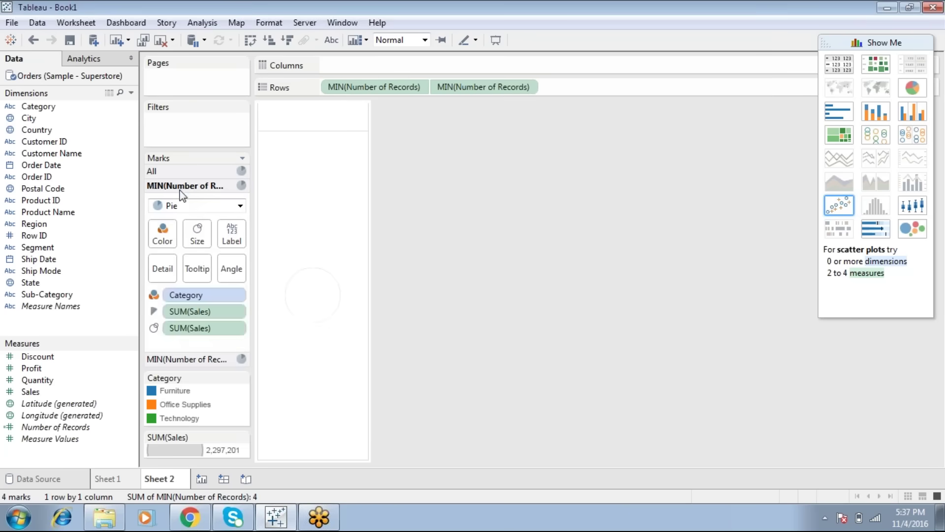
click(197, 237)
drag(219, 262, 246, 270)
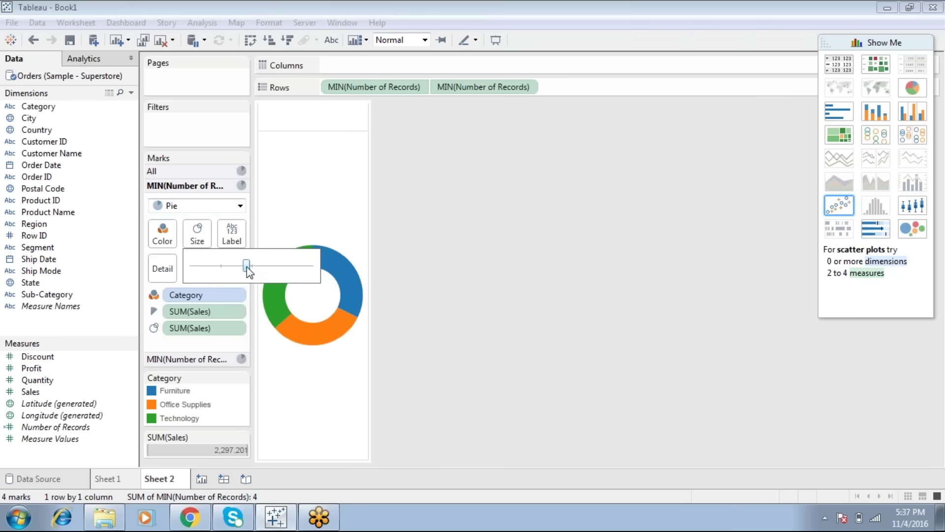
drag(247, 267, 249, 266)
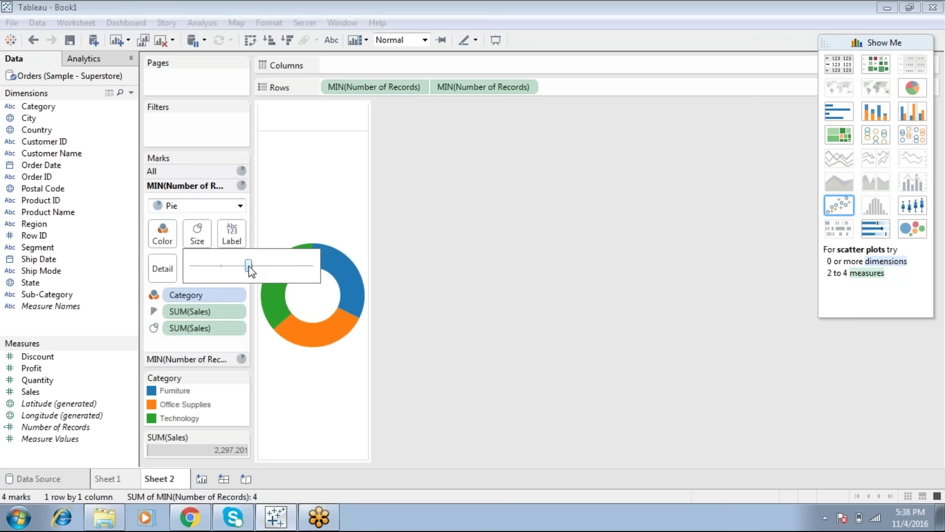
click(214, 360)
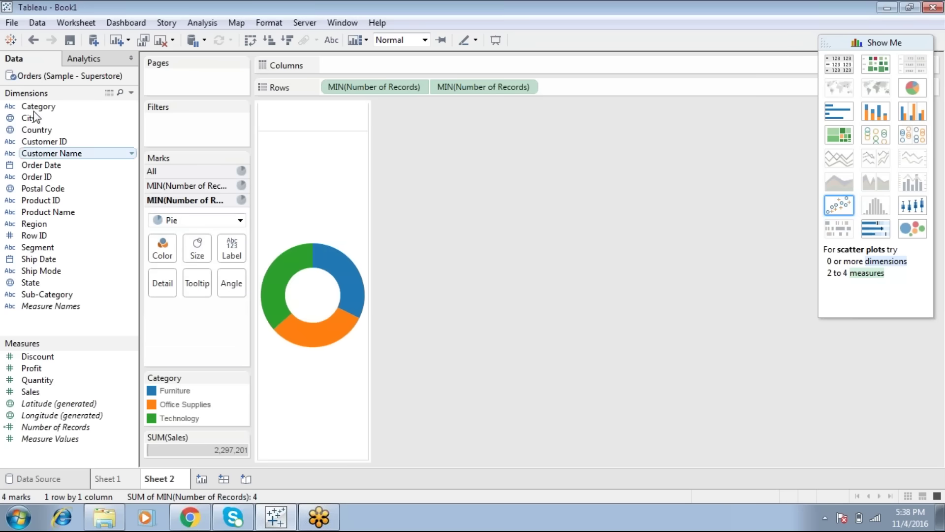
Colour the inner circle by Region and give its slices a black border
drag(41, 223, 163, 249)
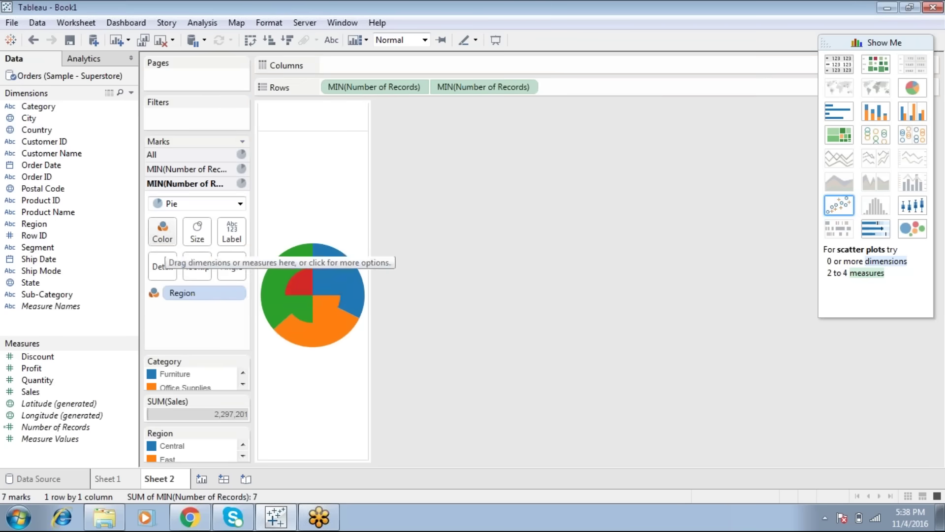
mouse_move(304, 305)
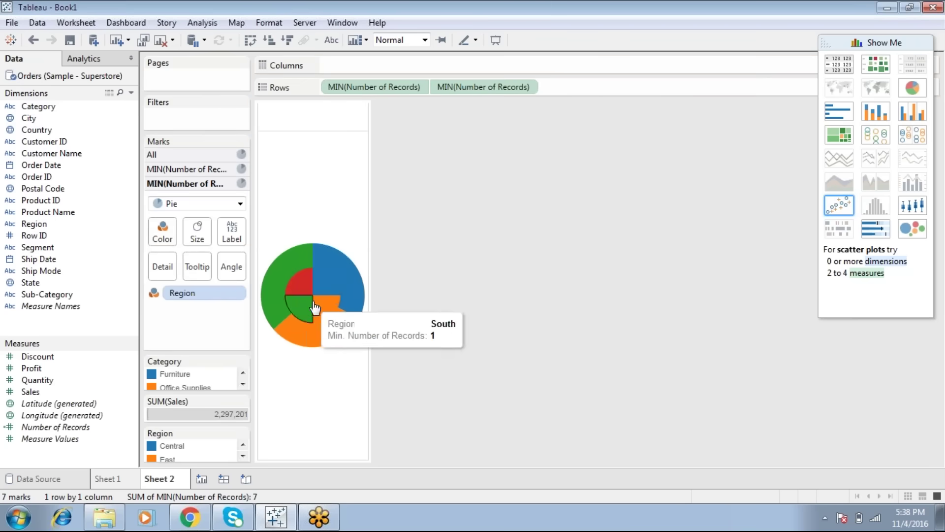
click(167, 237)
click(218, 340)
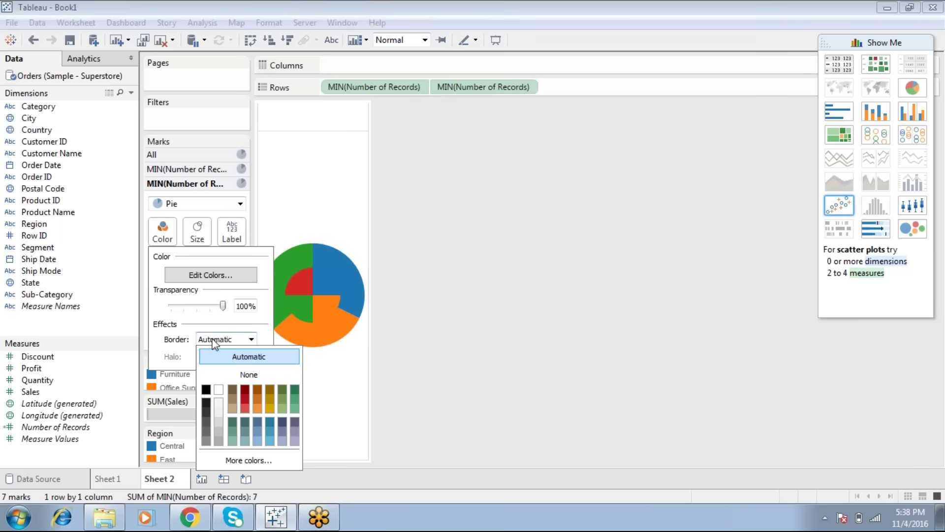
click(206, 390)
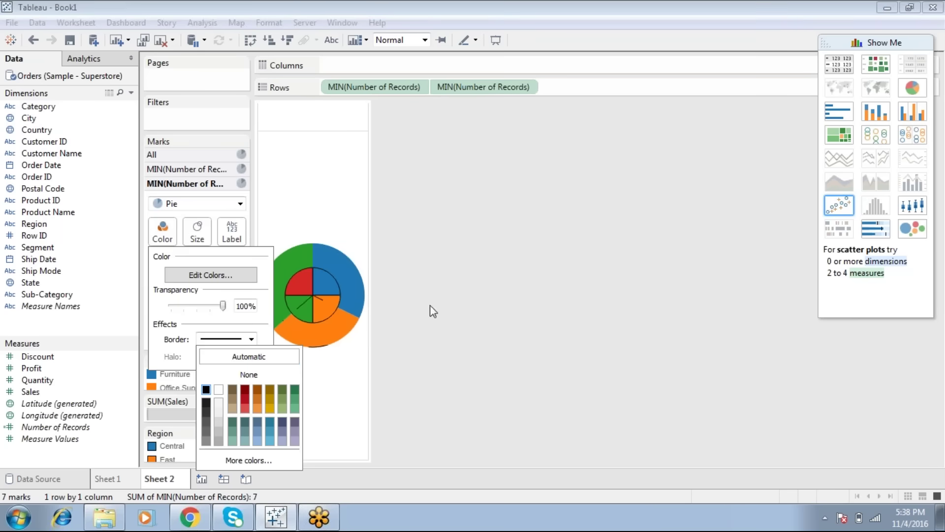
click(123, 330)
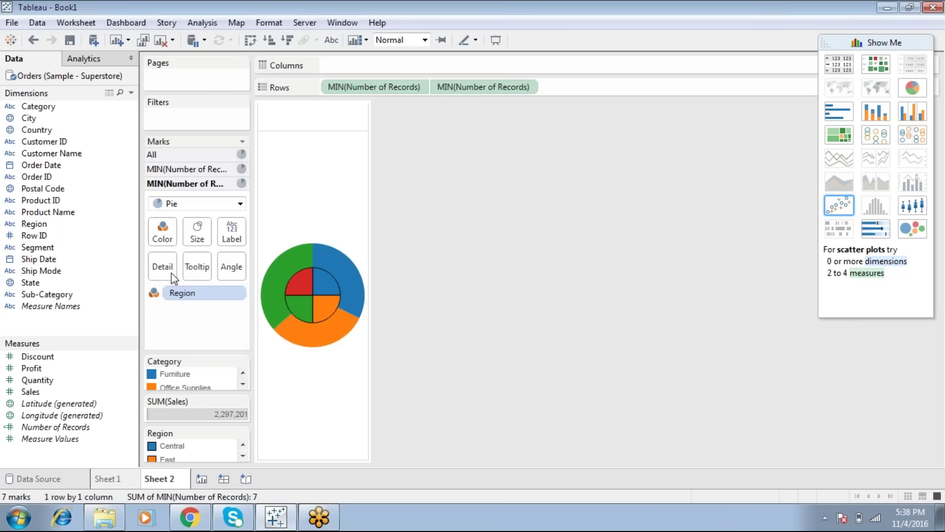
click(180, 169)
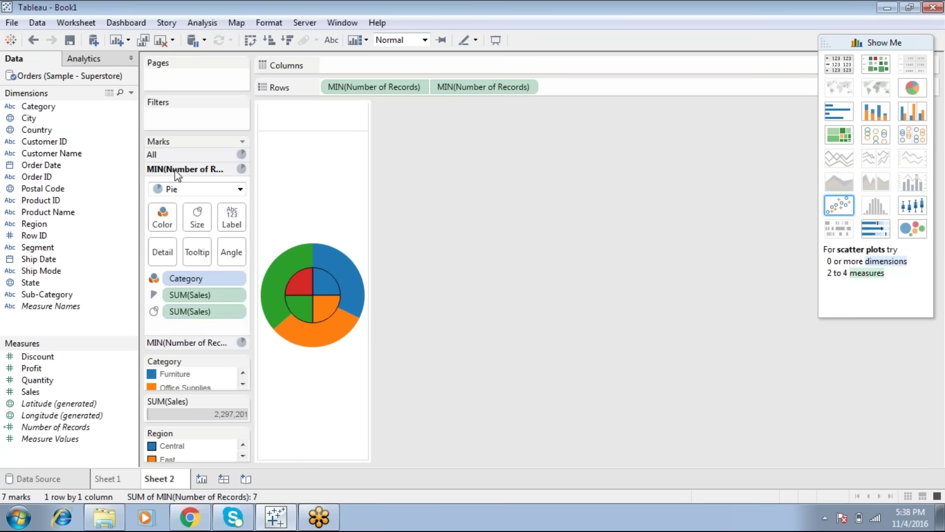
Assign the Tableau 10 Light palette to the Category ring's colours
click(161, 211)
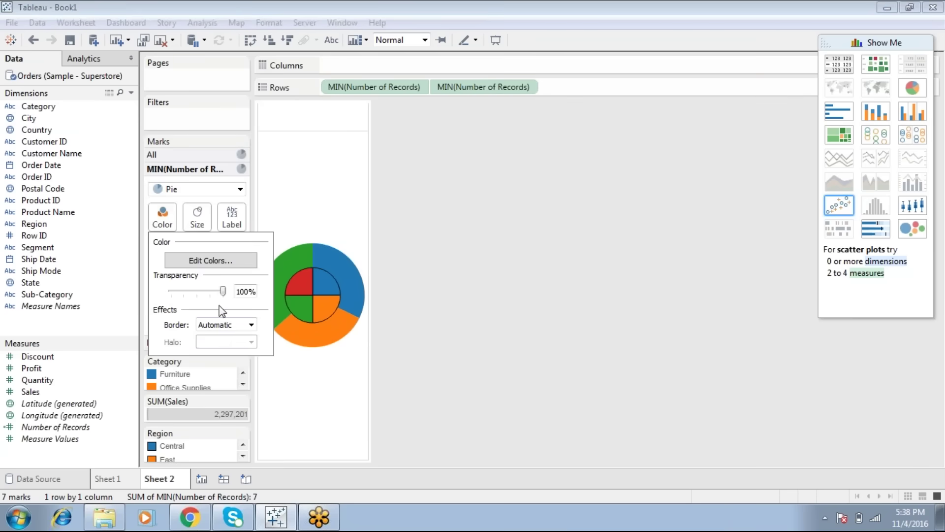
click(212, 266)
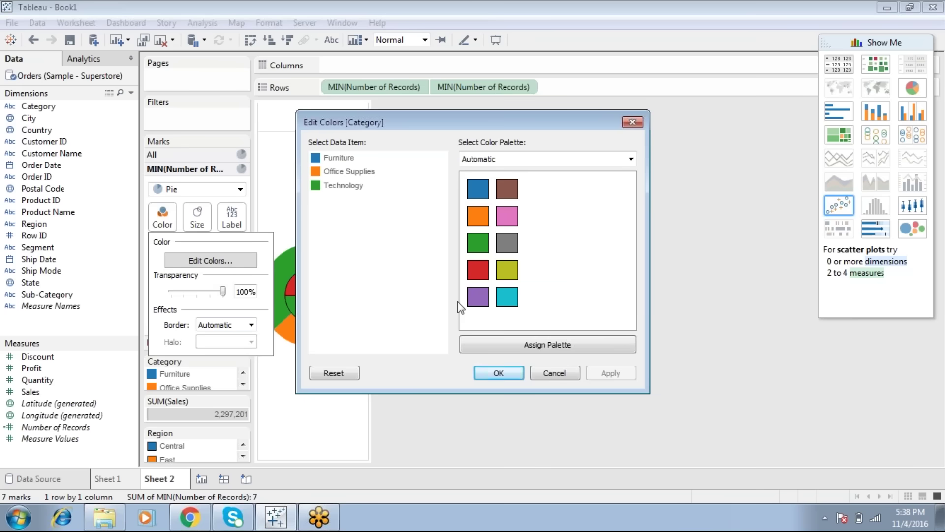
click(499, 160)
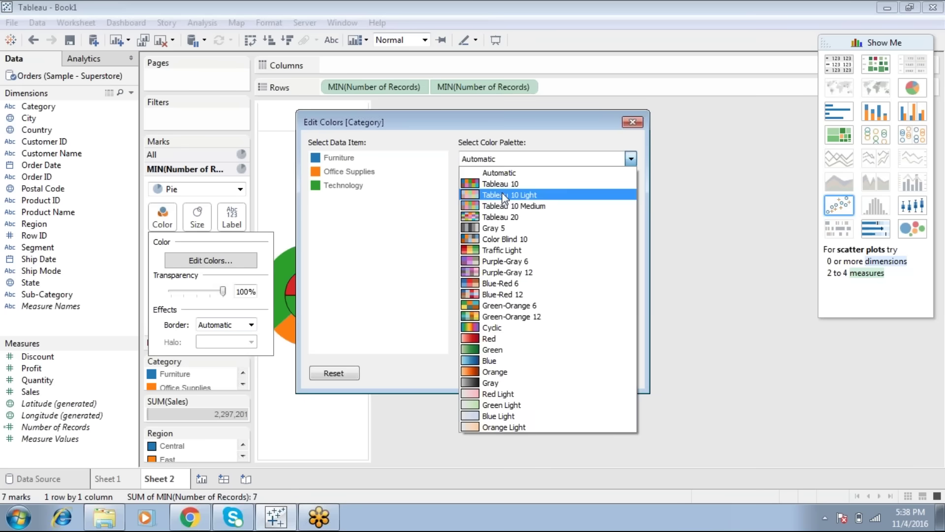
click(503, 199)
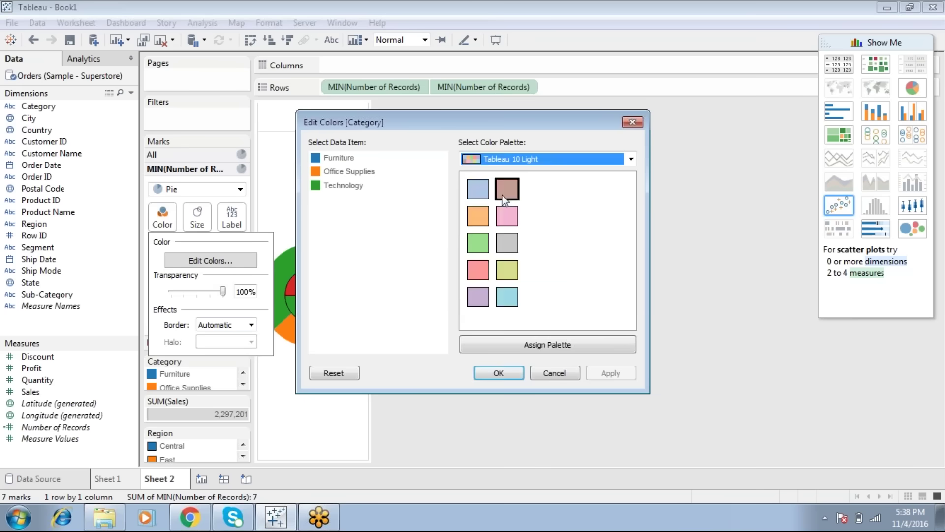
click(523, 344)
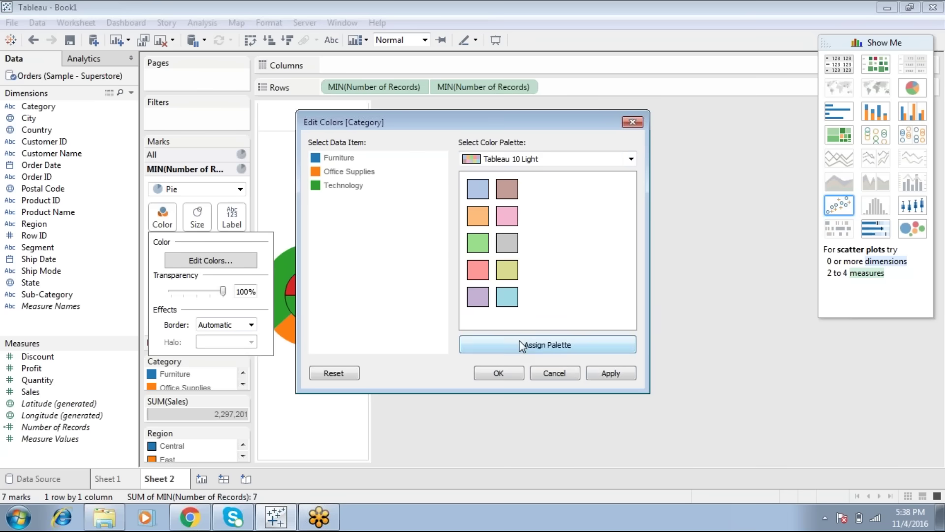
click(609, 373)
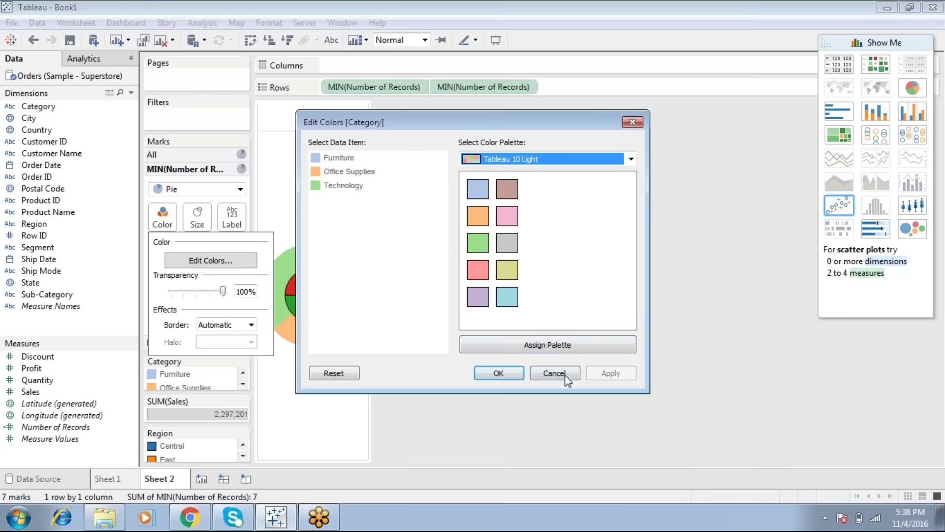
click(499, 373)
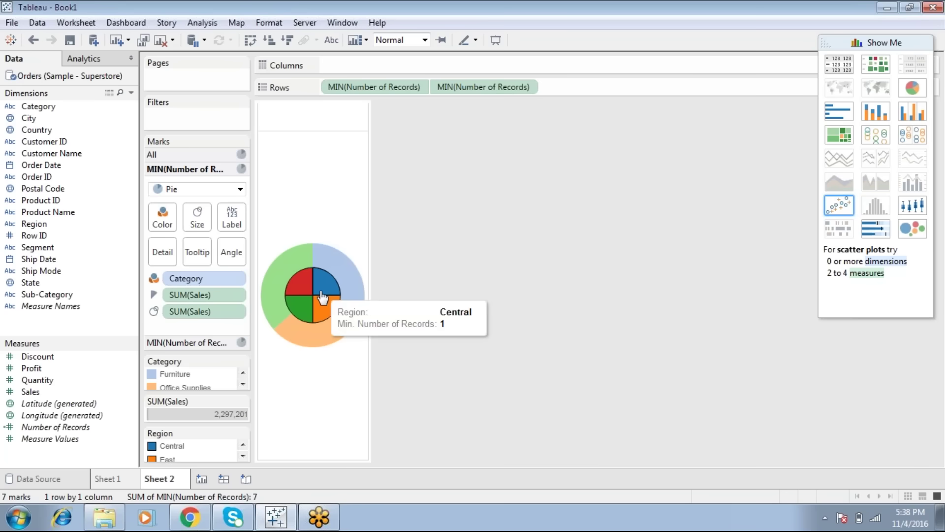
Check the slice tooltips, then minimize Tableau to reveal the title slide
mouse_move(319, 312)
mouse_move(273, 296)
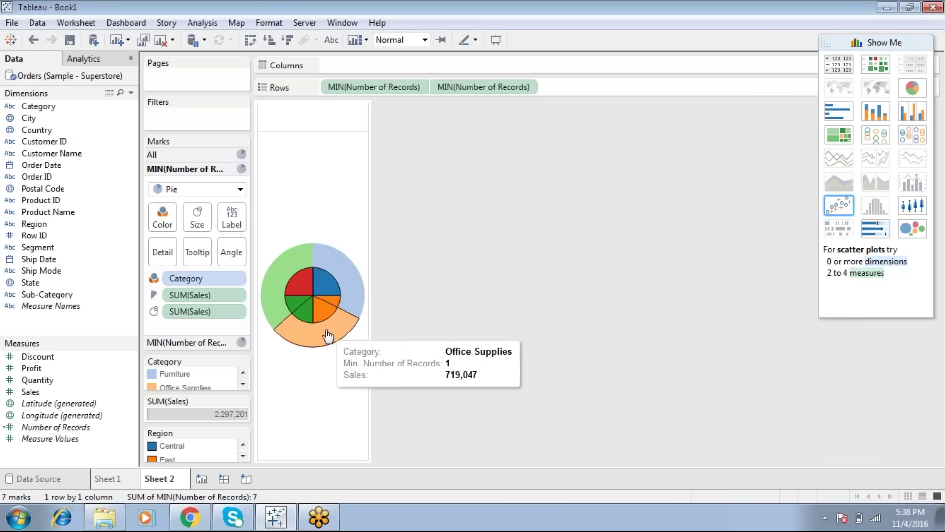
mouse_move(294, 324)
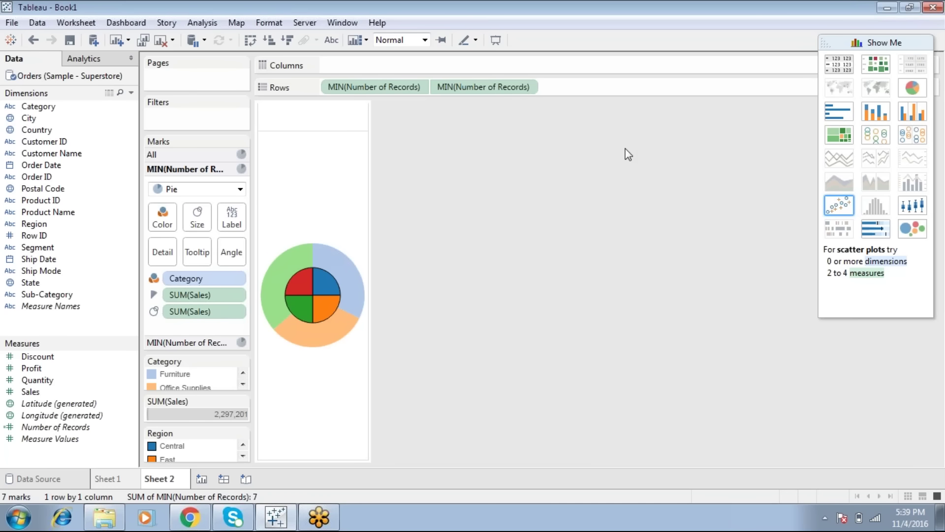
click(887, 8)
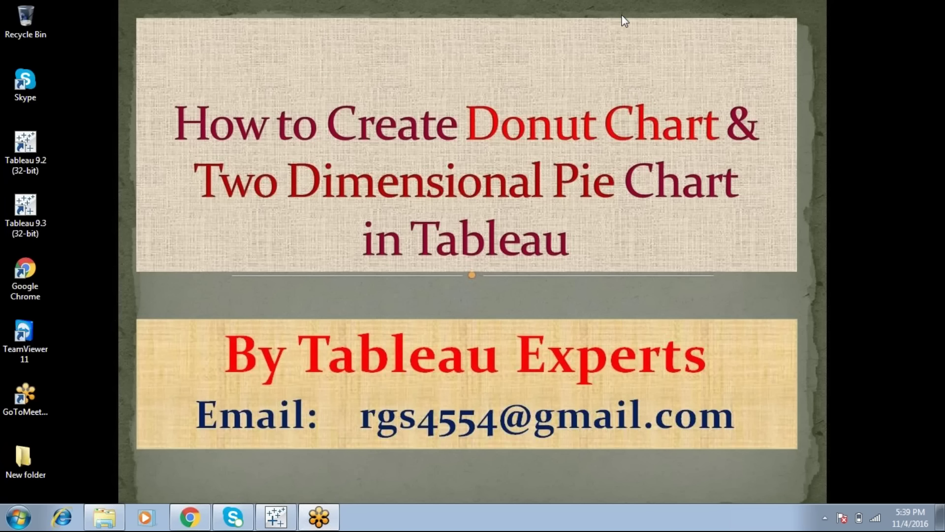